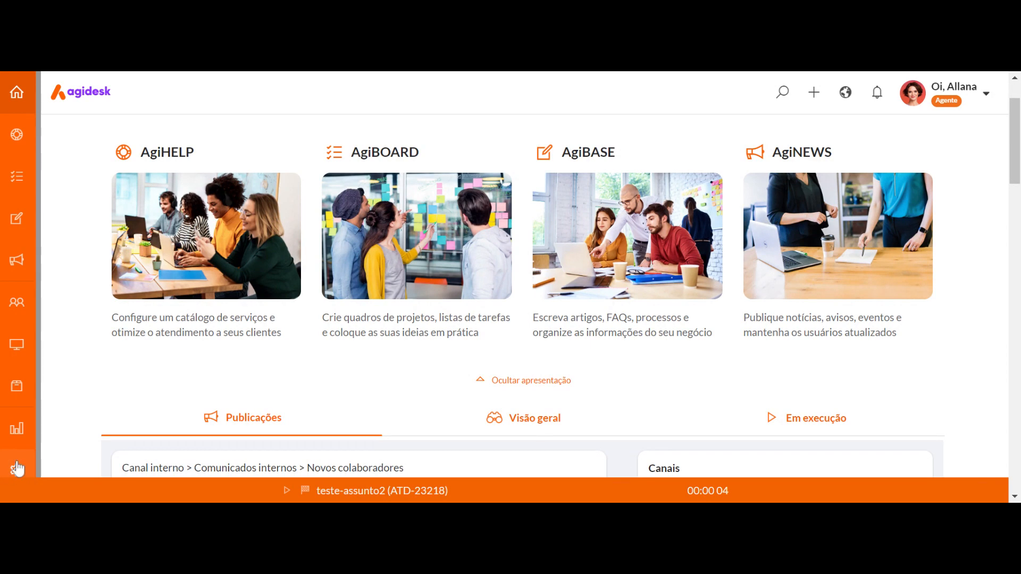
In the Informações settings, open Formulários and create a form named "Formulário teste" for the Atendimentos module
left_click(18, 469)
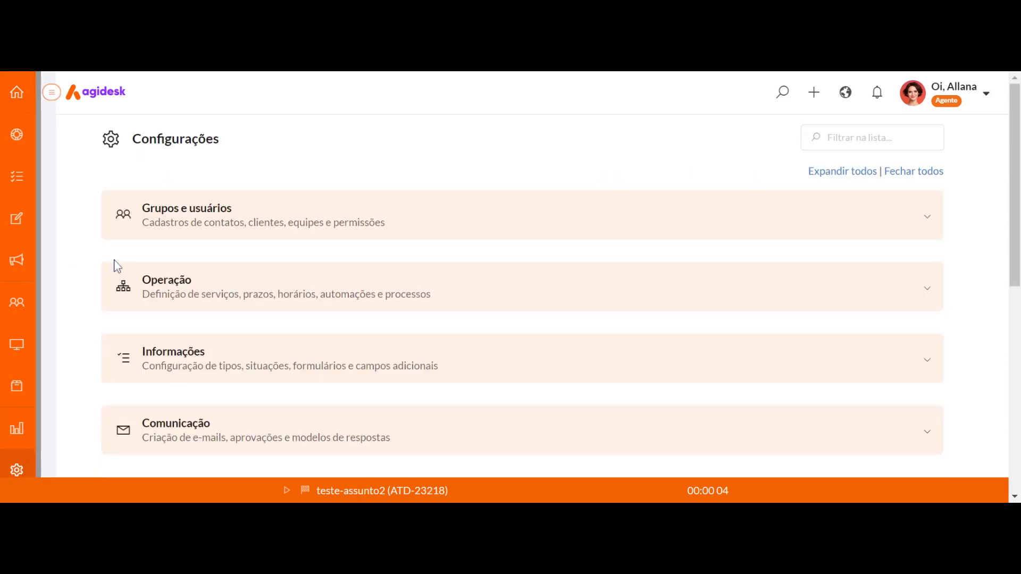
scroll(99, 313, "down", 2)
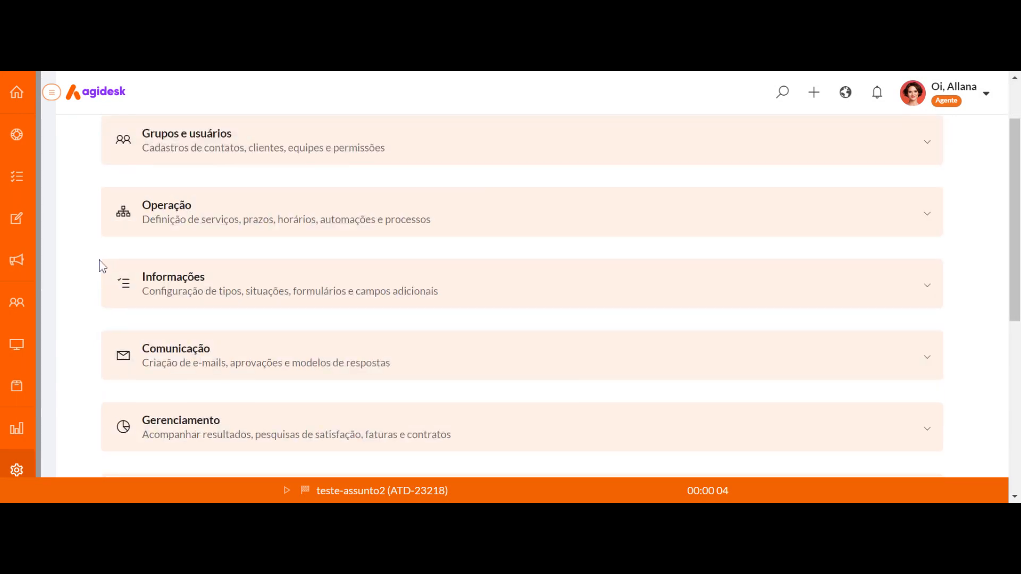
left_click(182, 290)
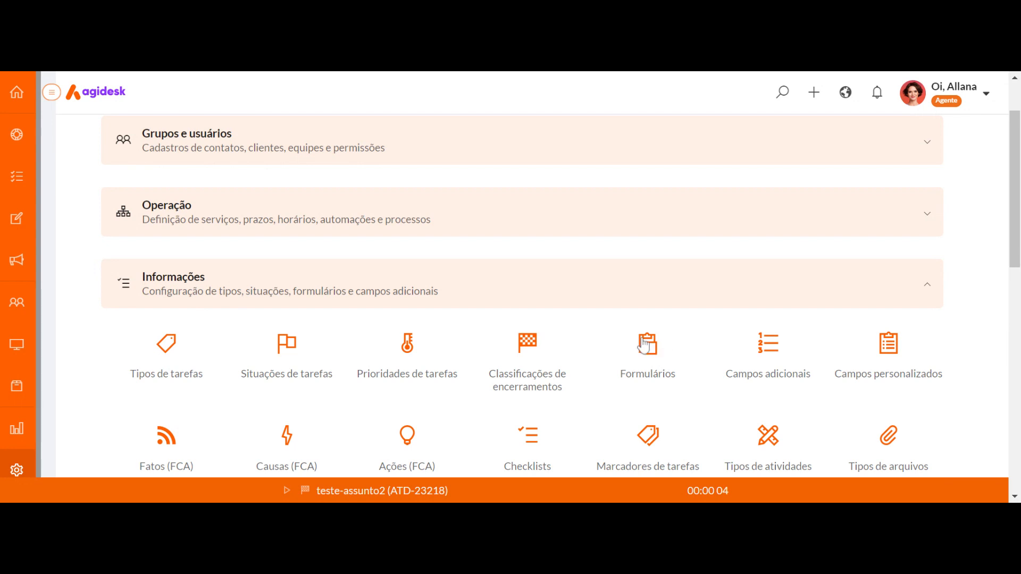
left_click(650, 361)
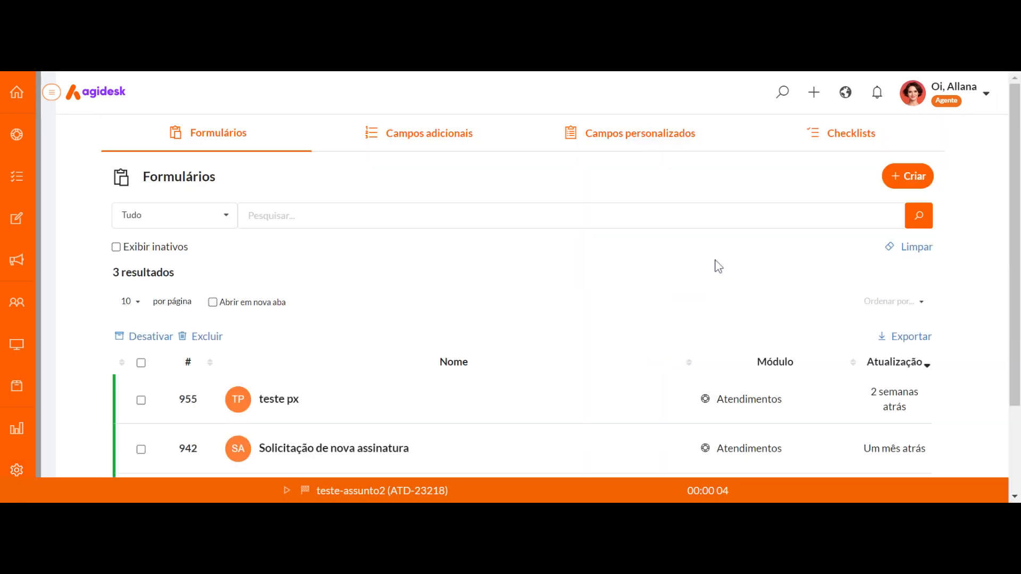
left_click(910, 181)
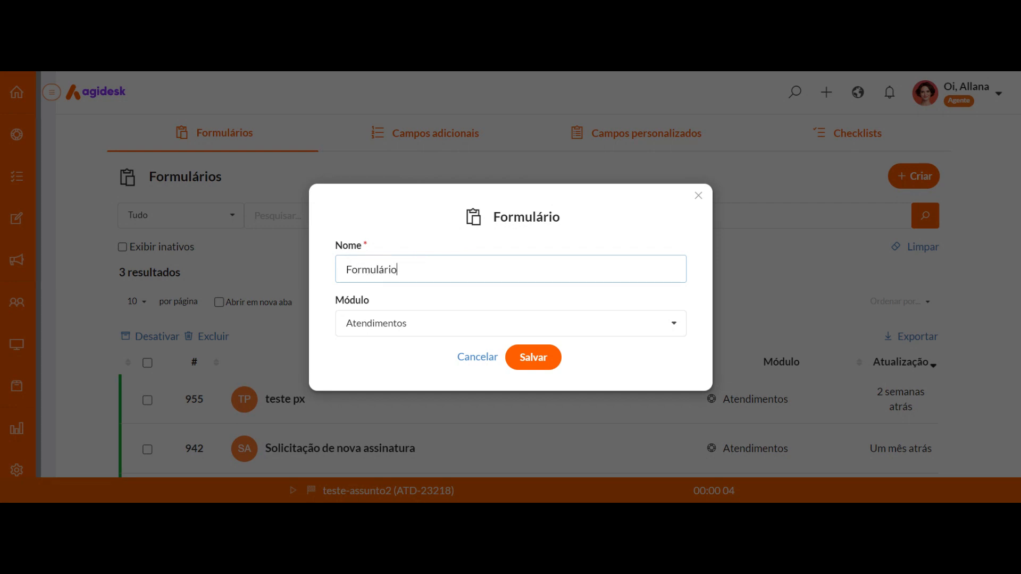
left_click(531, 358)
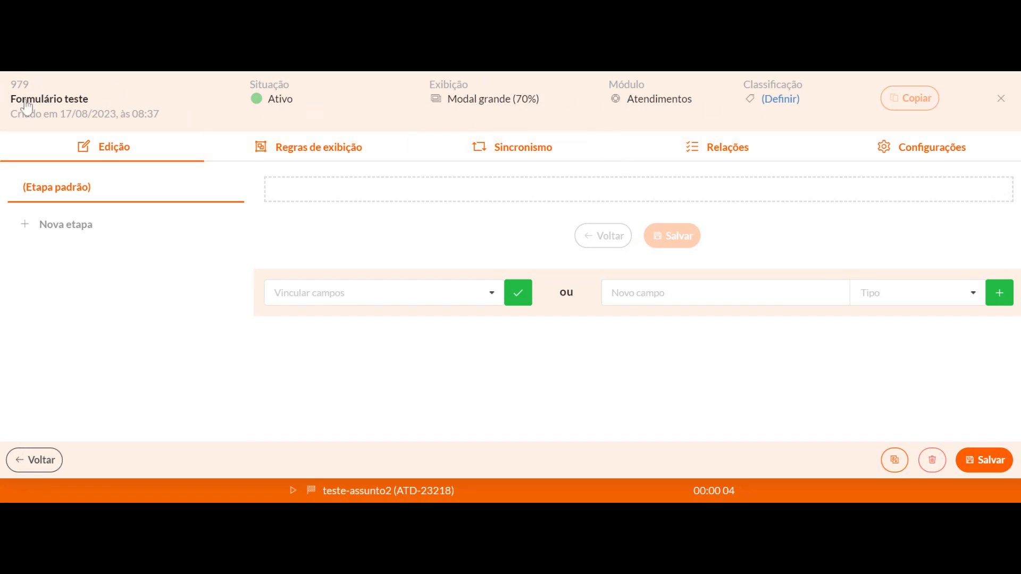
left_click(50, 101)
left_click(347, 345)
left_click(25, 102)
left_click(384, 374)
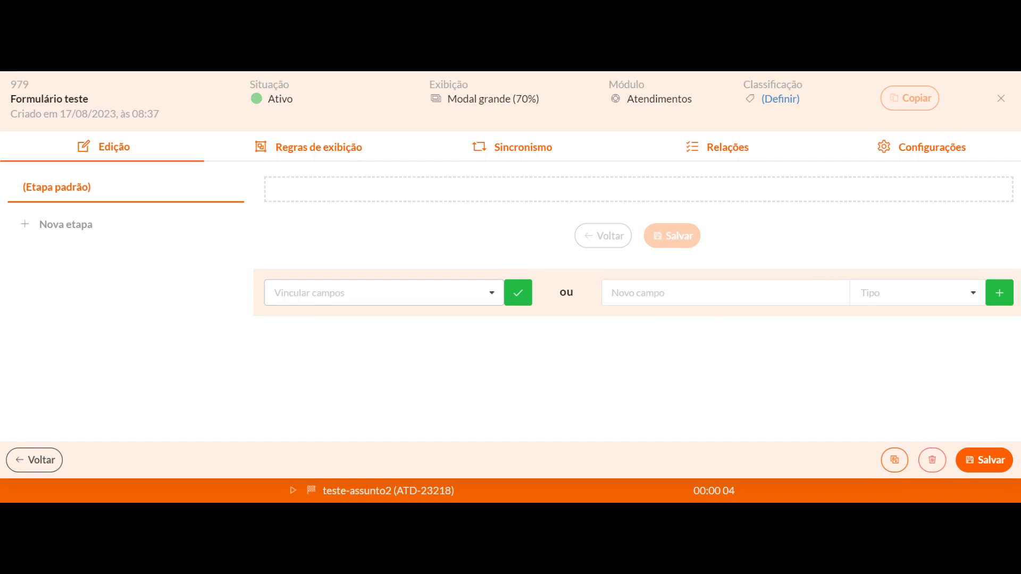
Link the existing fields Nome, CPF and CNPJ to the form's default stage
left_click(384, 293)
type("nom")
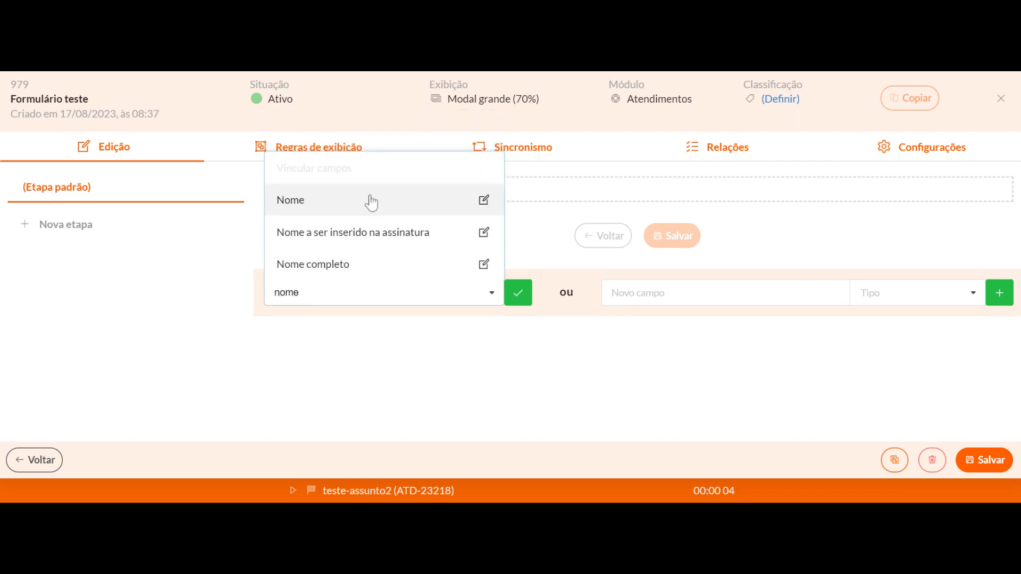
type("e")
left_click(353, 208)
type("cpf")
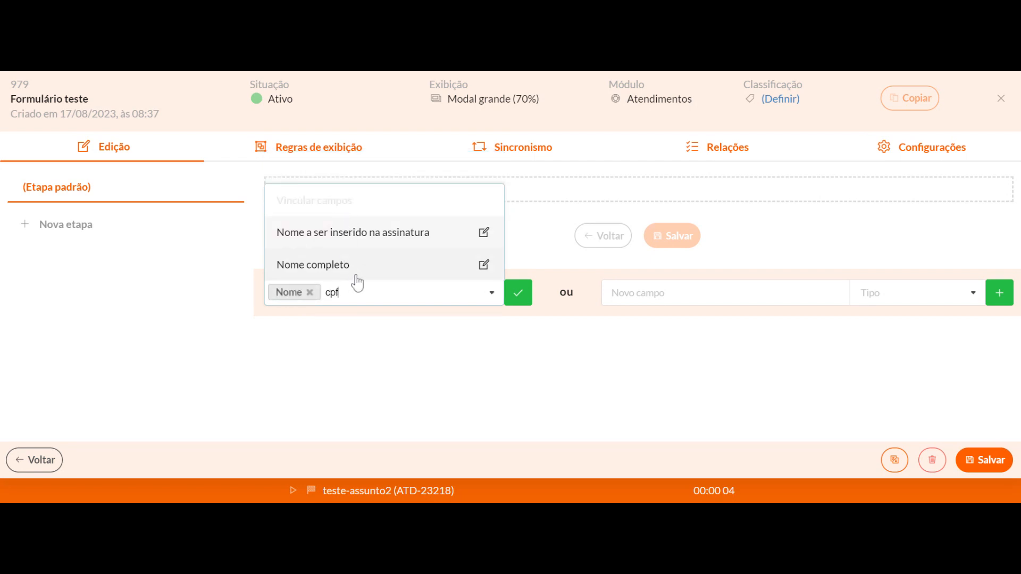
left_click(355, 275)
type("cnpj")
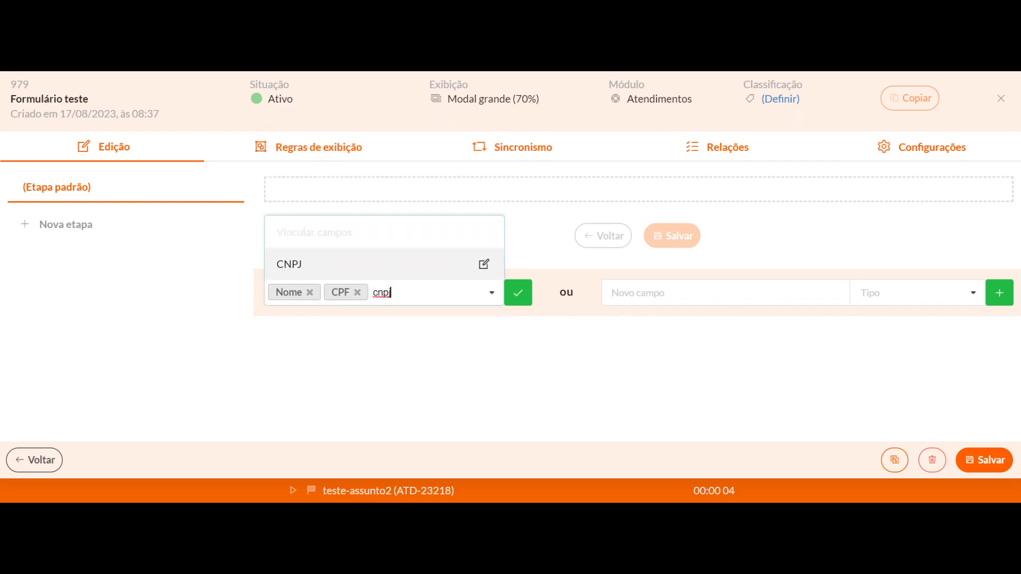
left_click(363, 268)
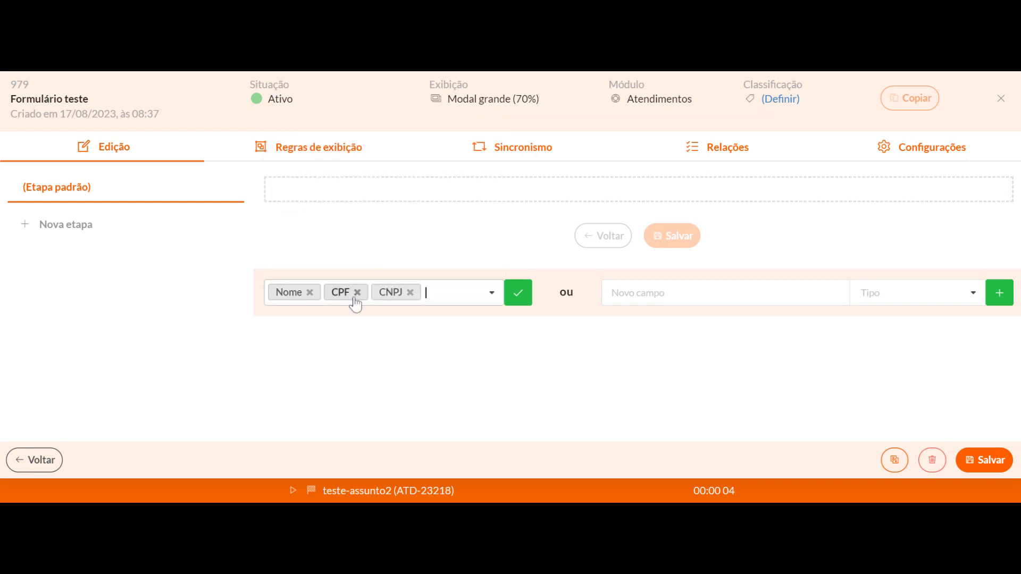
left_click(518, 294)
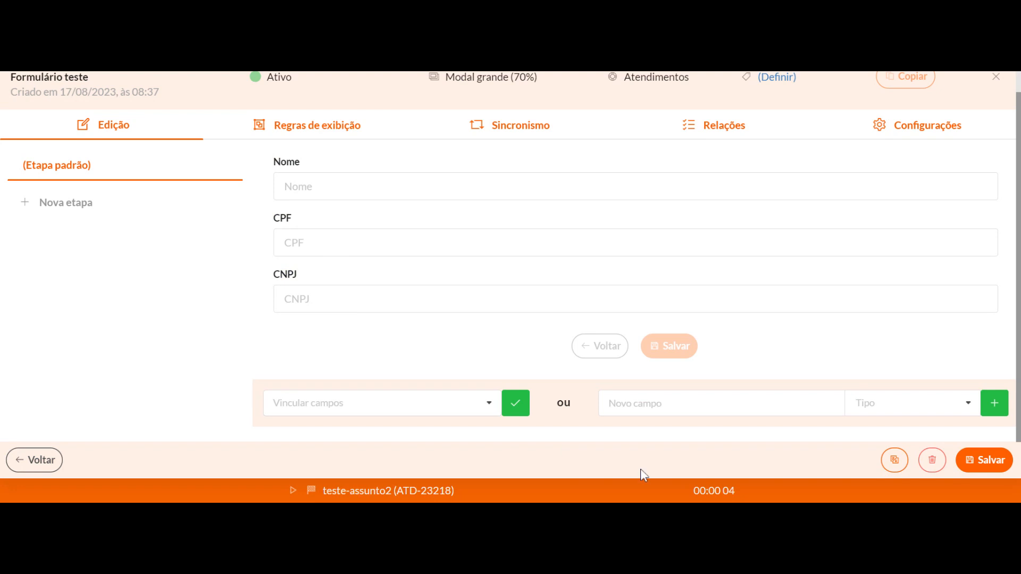
Add a new field titled "Escolha o motivo da abertura do atendimento" of type Escolha (radiobutton) to the form
left_click(718, 405)
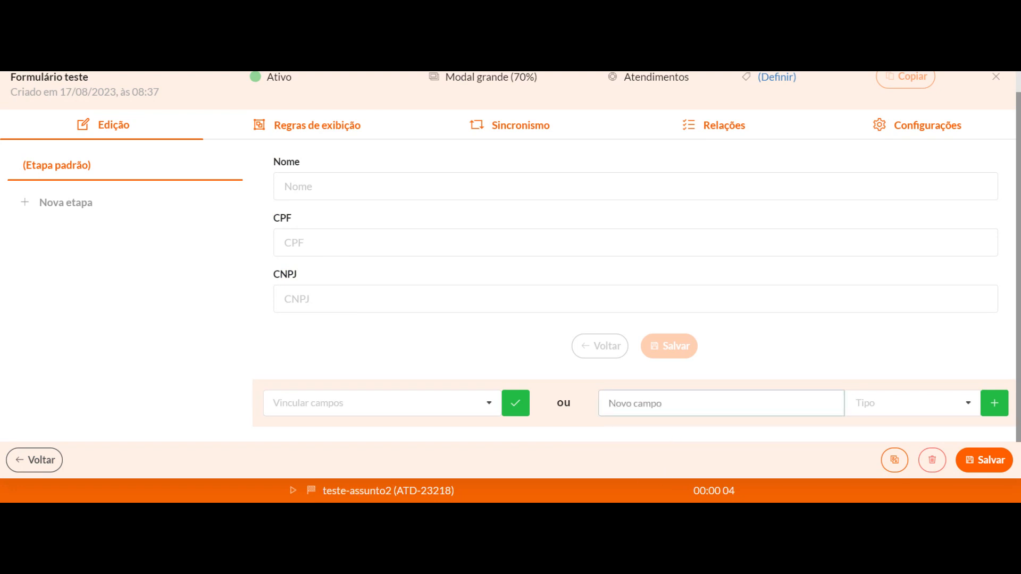
type("Escolha o moti")
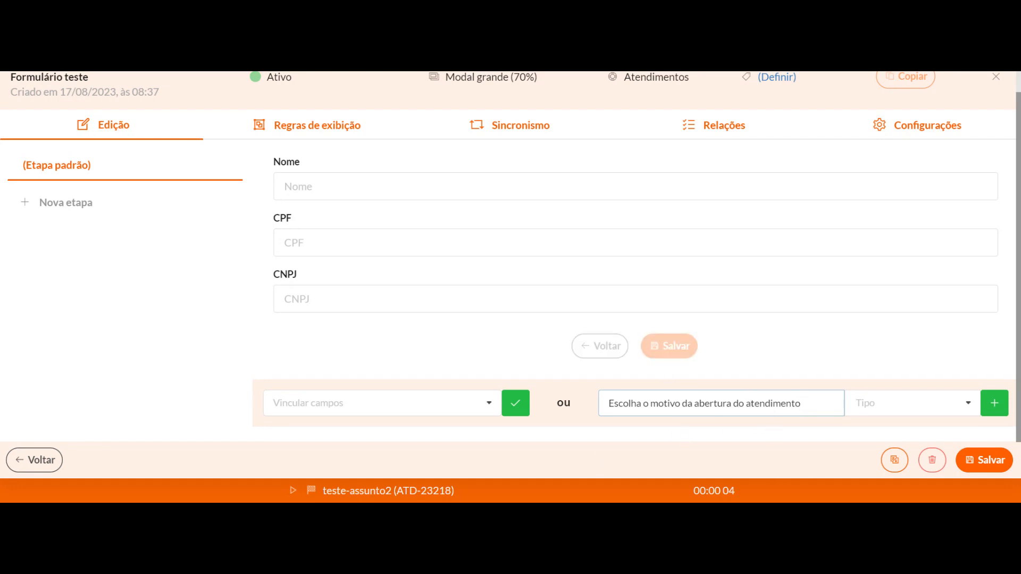
key("Tab")
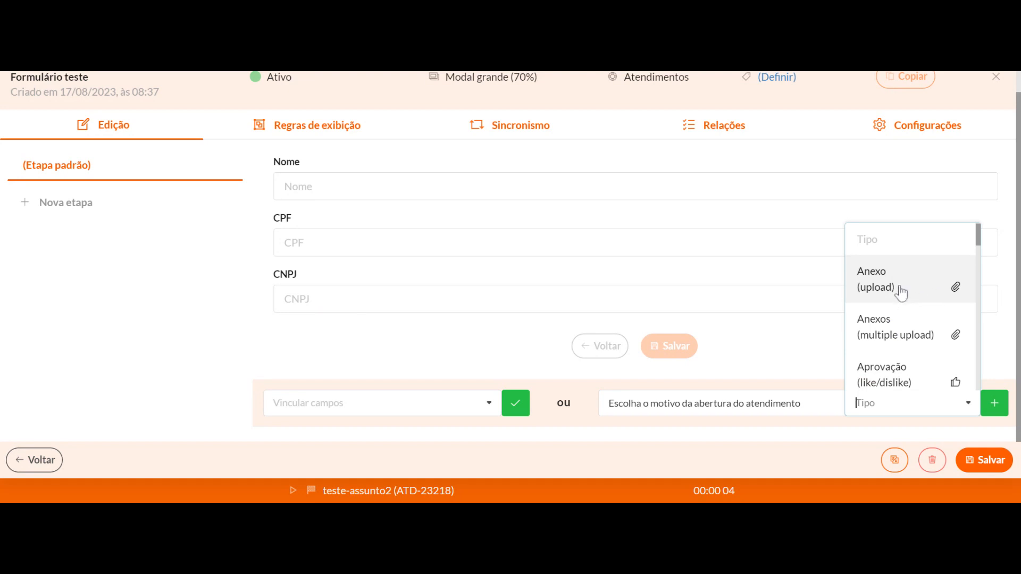
scroll(904, 301, "down", 3)
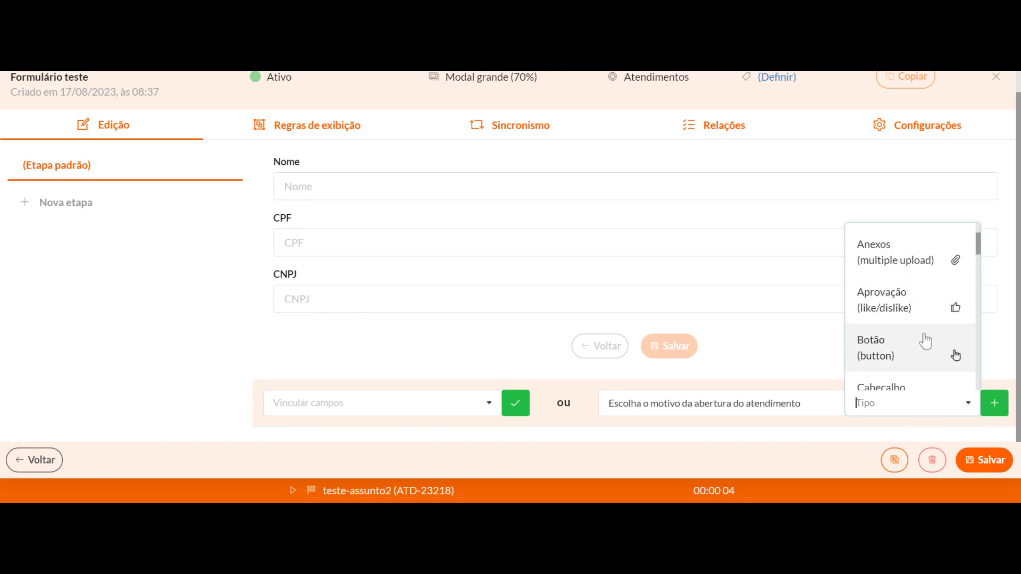
scroll(893, 265, "down", 3)
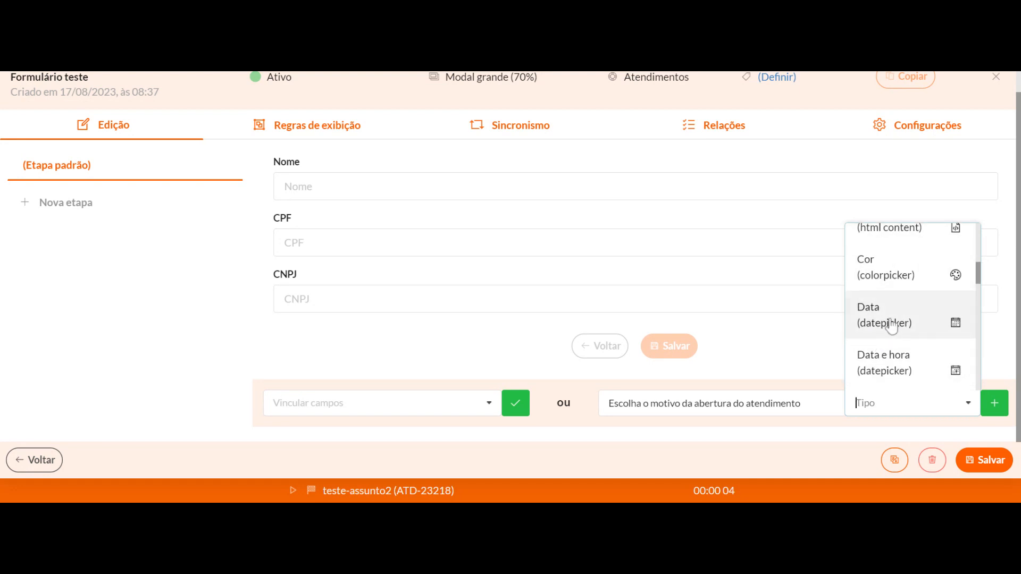
scroll(888, 319, "down", 2)
scroll(909, 300, "down", 3)
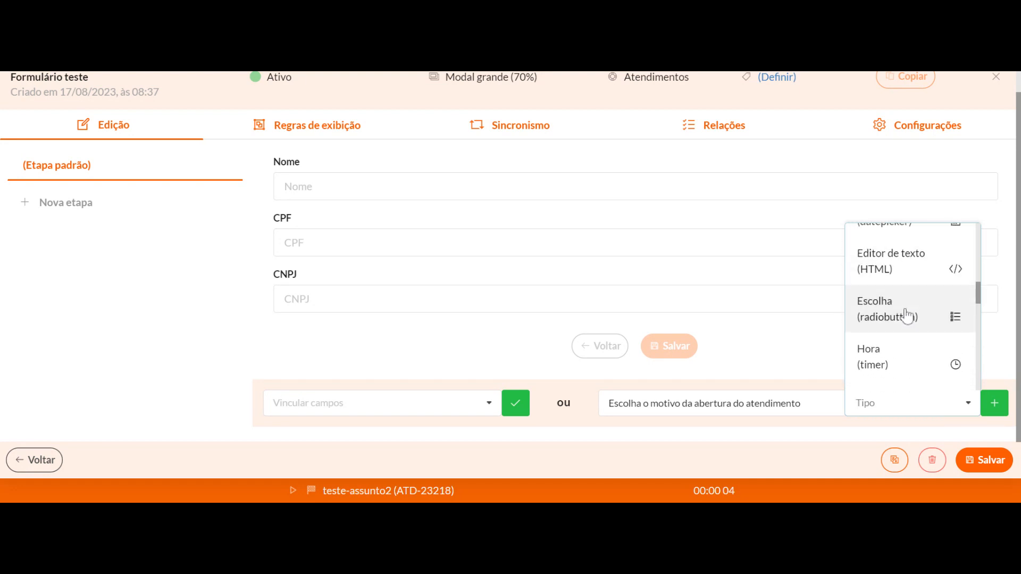
scroll(899, 303, "up", 2)
scroll(891, 314, "down", 1)
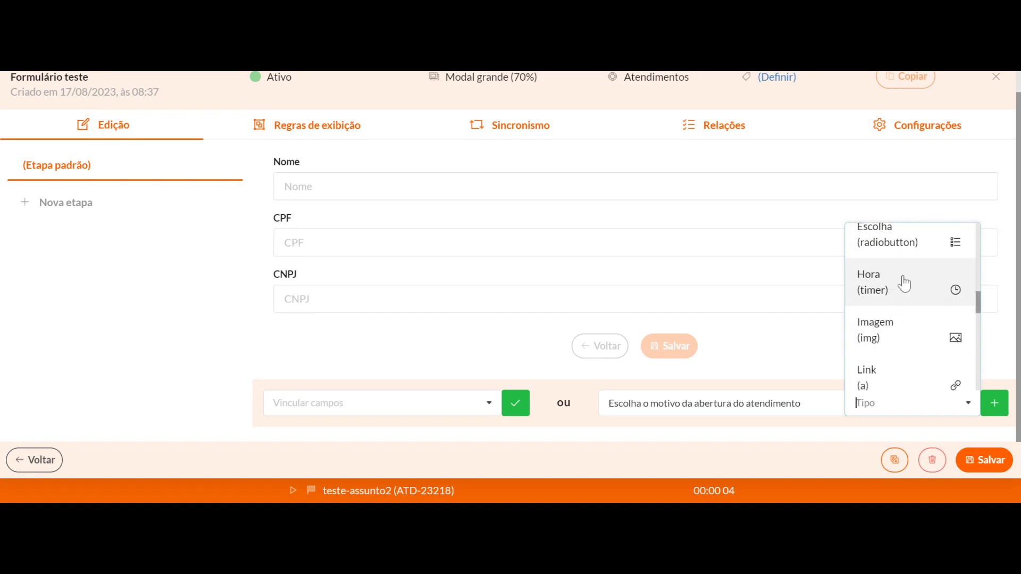
scroll(909, 289, "down", 2)
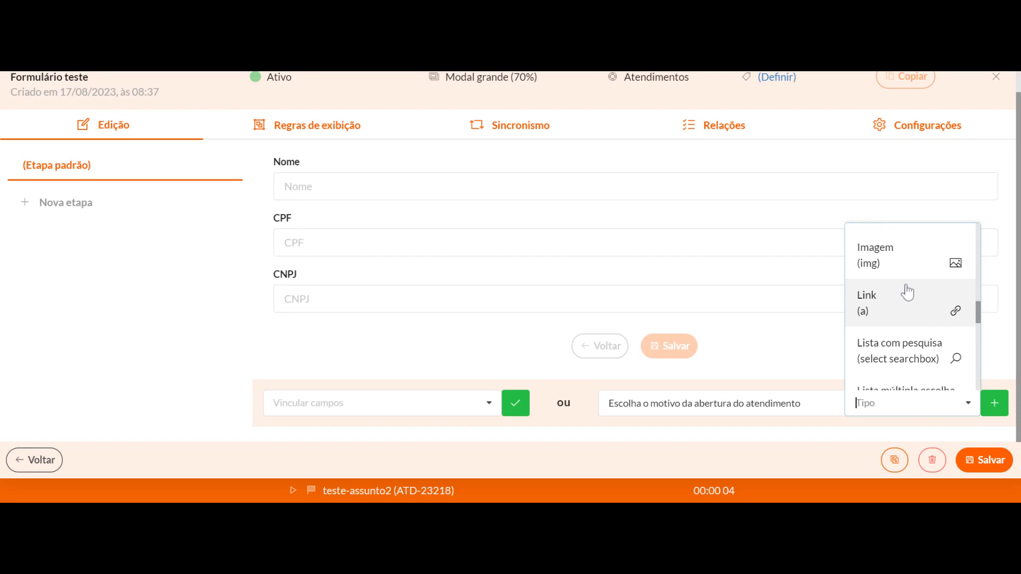
scroll(856, 310, "down", 1)
scroll(843, 303, "up", 1)
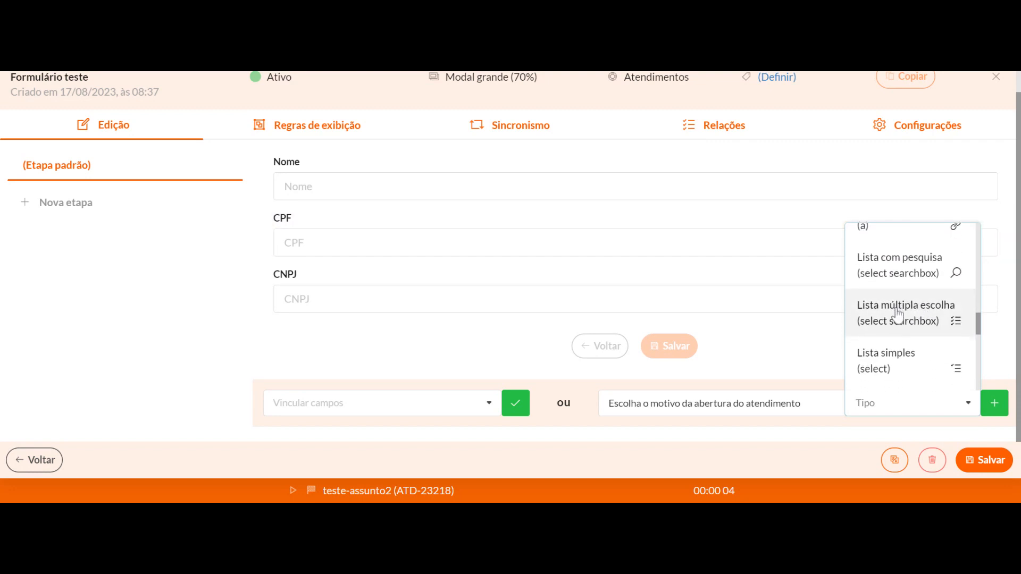
scroll(910, 348, "down", 2)
scroll(907, 282, "down", 2)
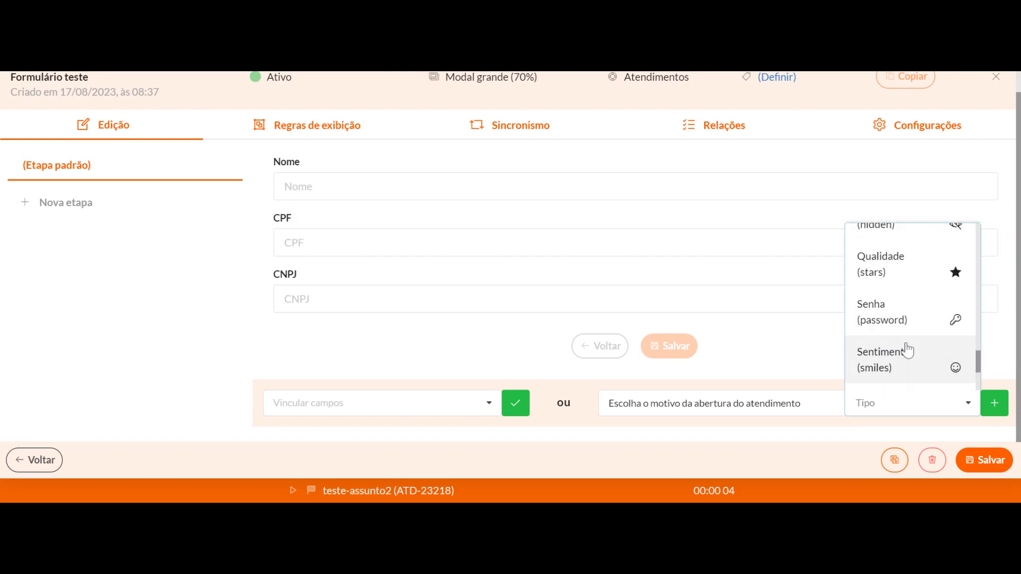
scroll(895, 319, "down", 3)
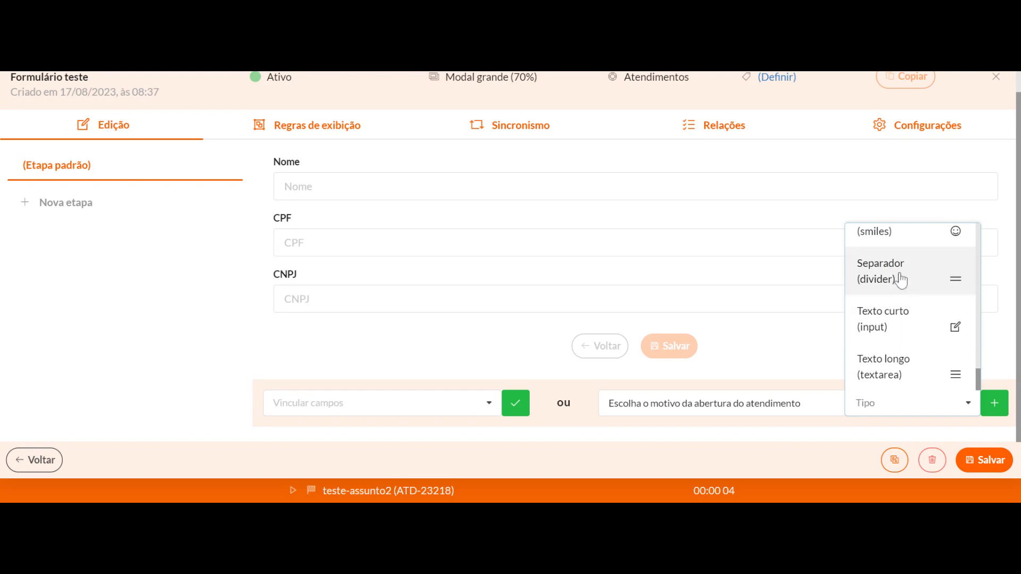
scroll(901, 361, "up", 10)
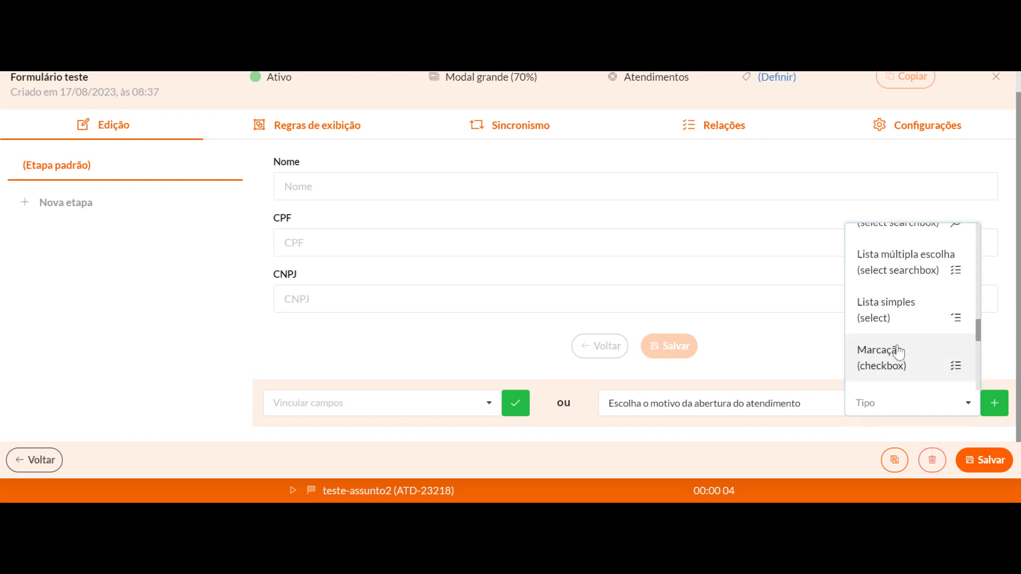
scroll(911, 314, "up", 3)
scroll(890, 324, "down", 1)
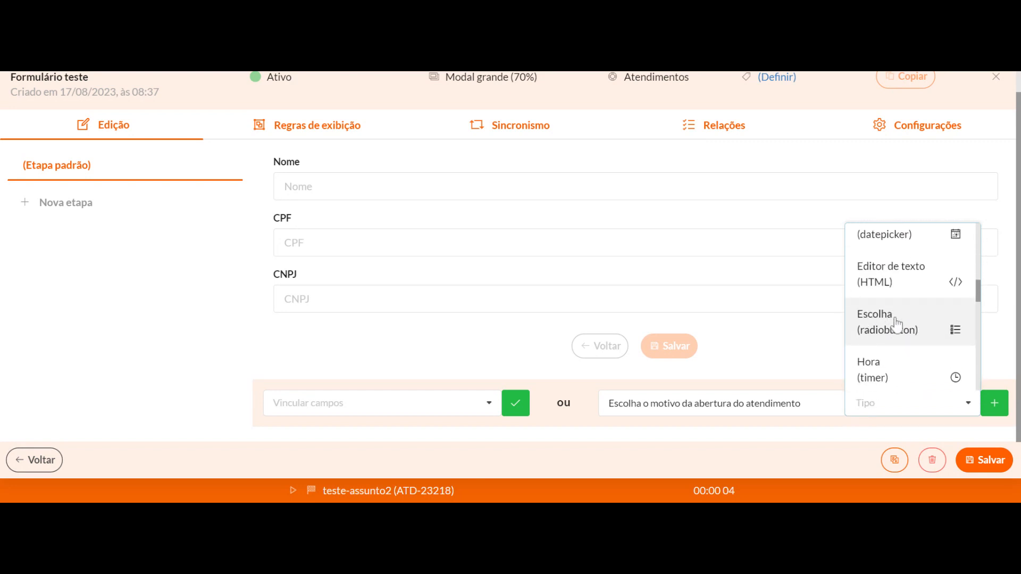
left_click(893, 326)
left_click(993, 404)
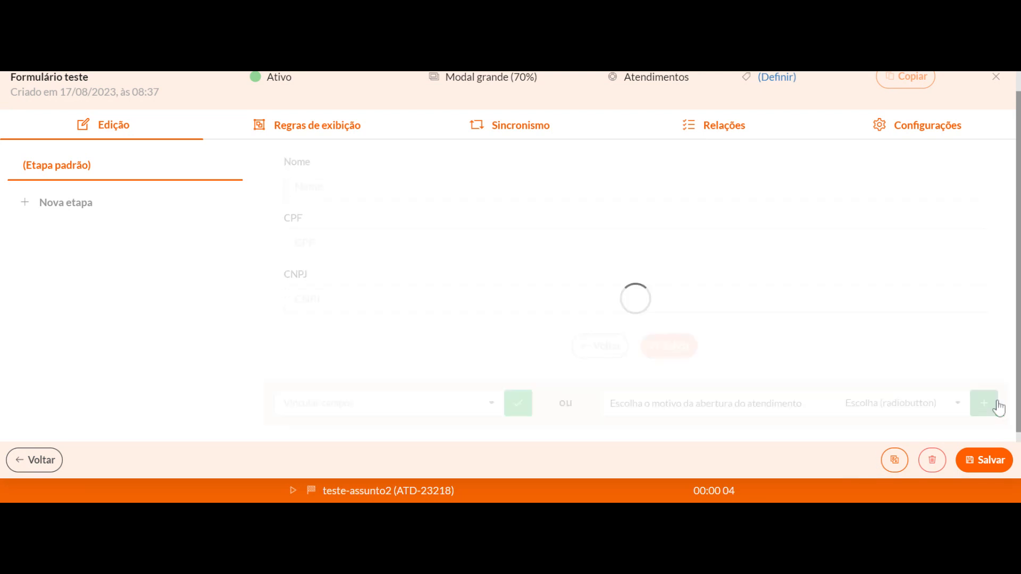
scroll(535, 383, "down", 1)
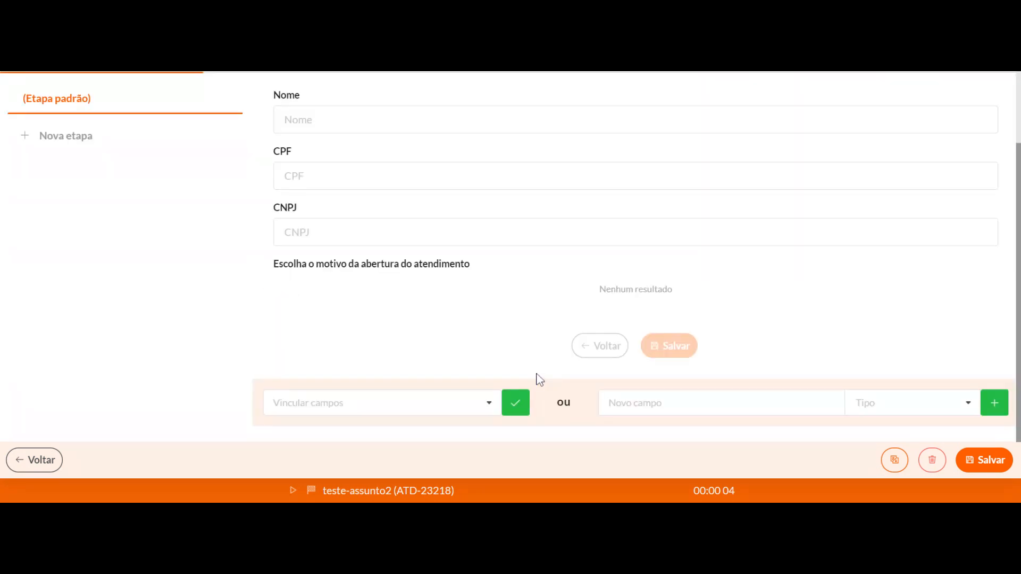
Reduce the width of the Nome field to 50%
scroll(421, 271, "up", 1)
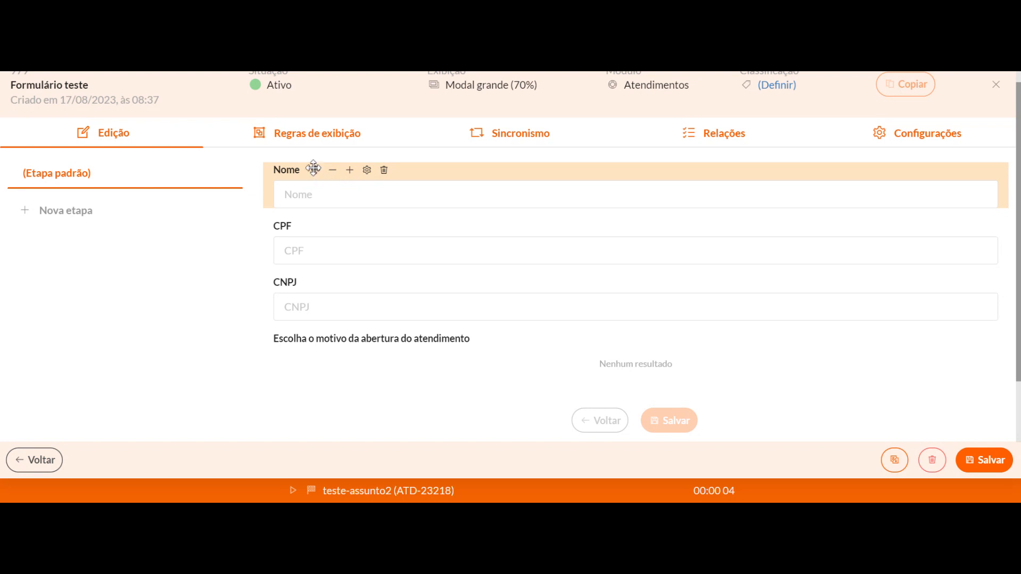
mouse_move(317, 169)
left_mouse_down()
mouse_move(317, 278)
mouse_move(314, 166)
left_mouse_up()
left_click(333, 177)
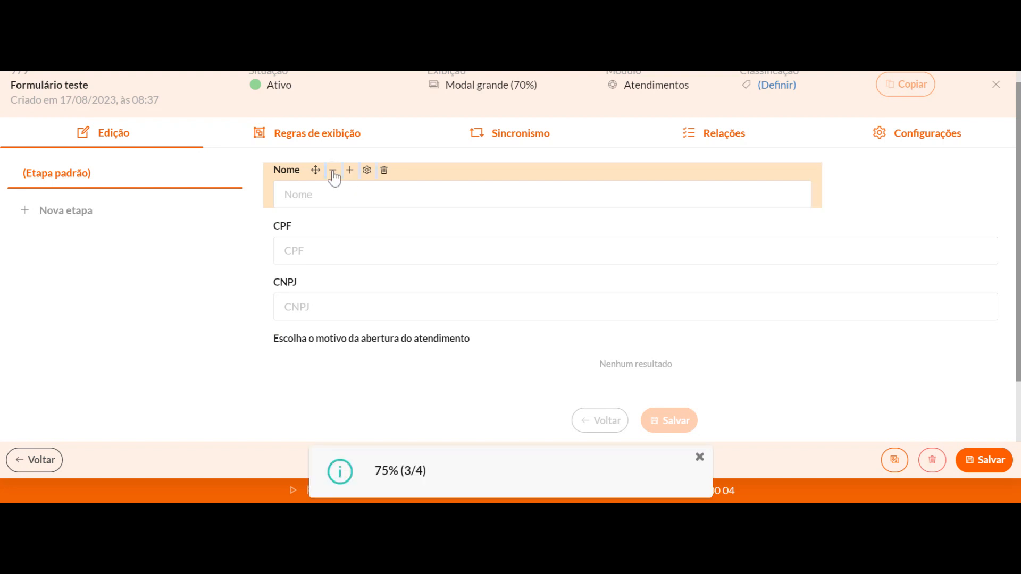
left_click(333, 174)
left_click(333, 175)
left_click(334, 175)
left_click(349, 171)
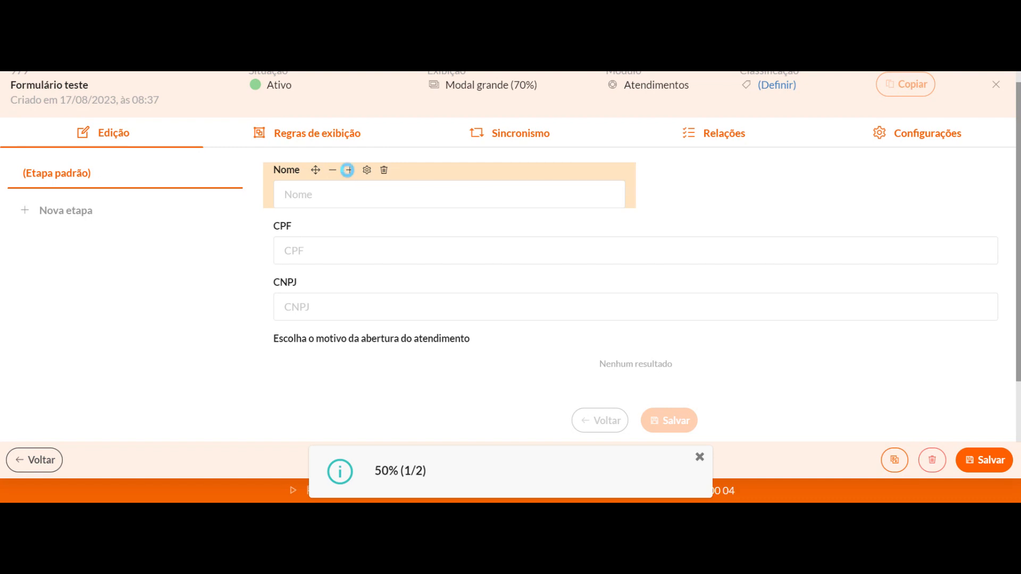
Shrink the CPF field to half the form's width so it sits beside the Nome field
left_click(325, 232)
left_click(324, 232)
left_click(325, 233)
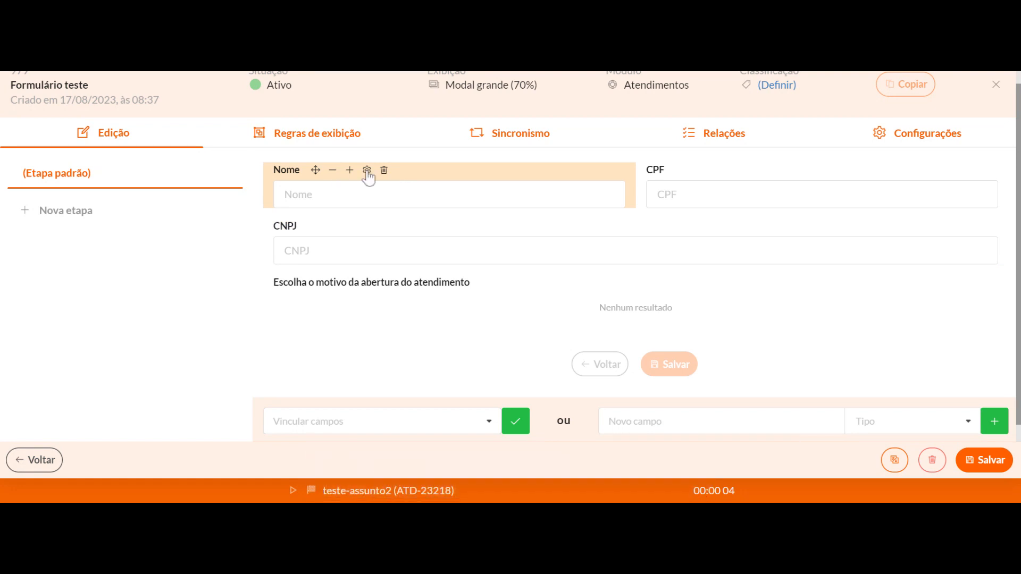
Make the Nome field mandatory when processing the form for both the agent and the client, and save its settings
left_click(366, 169)
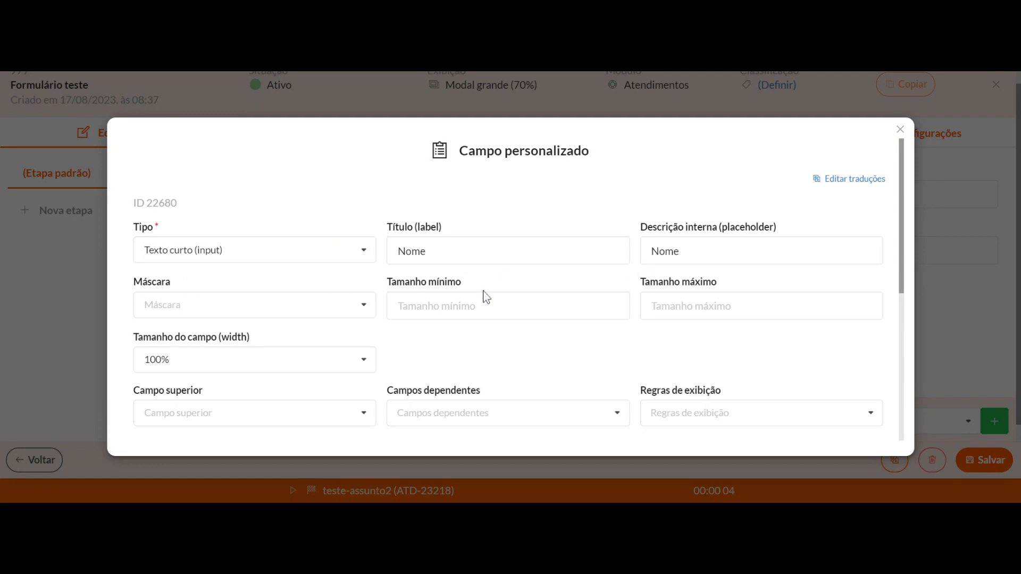
scroll(483, 294, "down", 2)
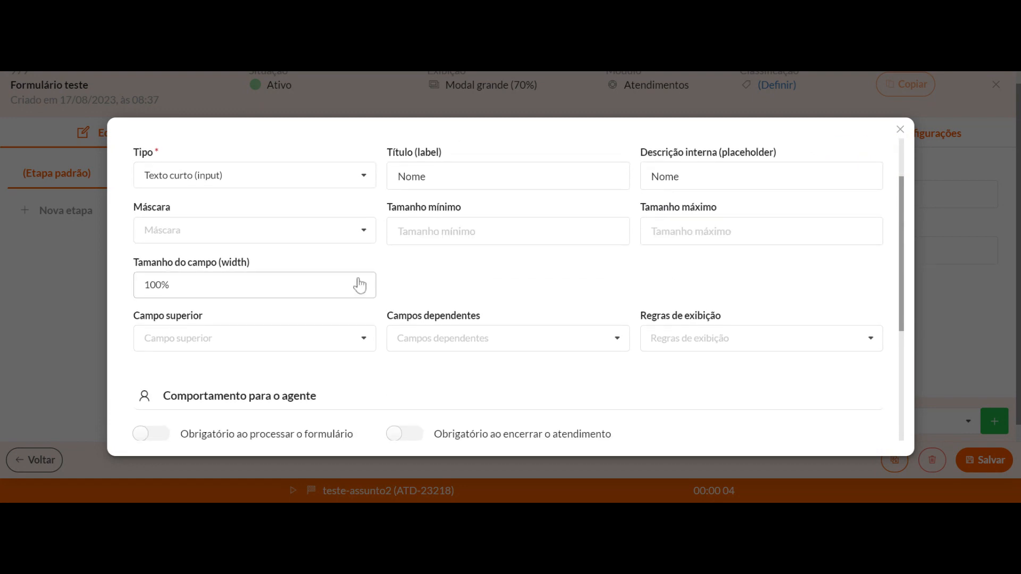
left_click(295, 236)
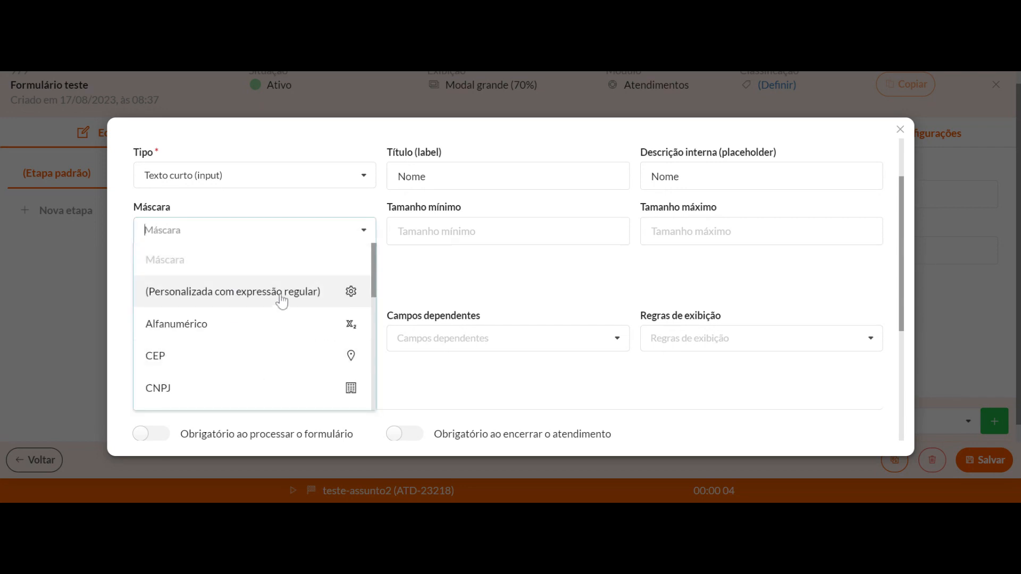
scroll(228, 350, "down", 8)
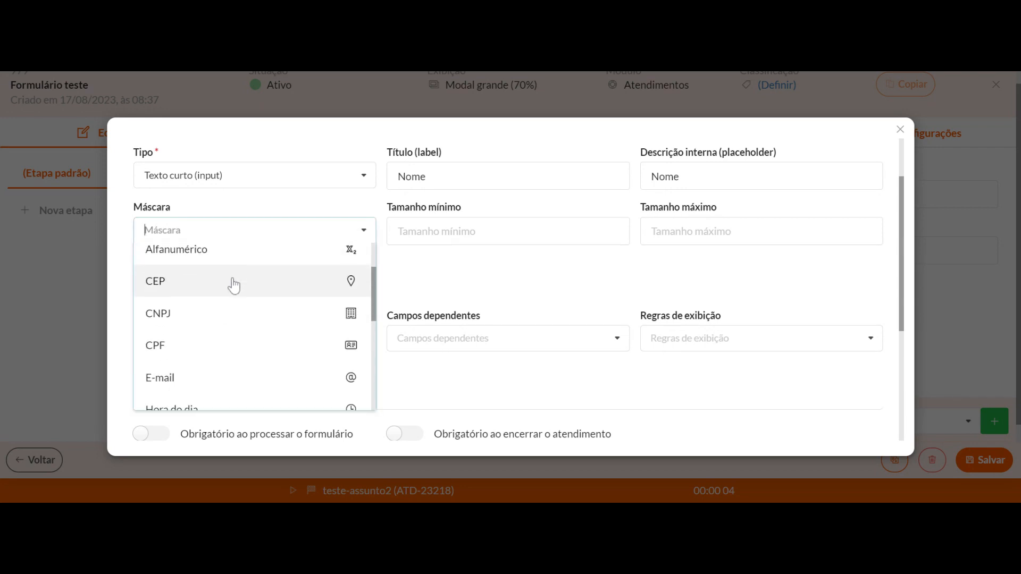
scroll(237, 345, "up", 6)
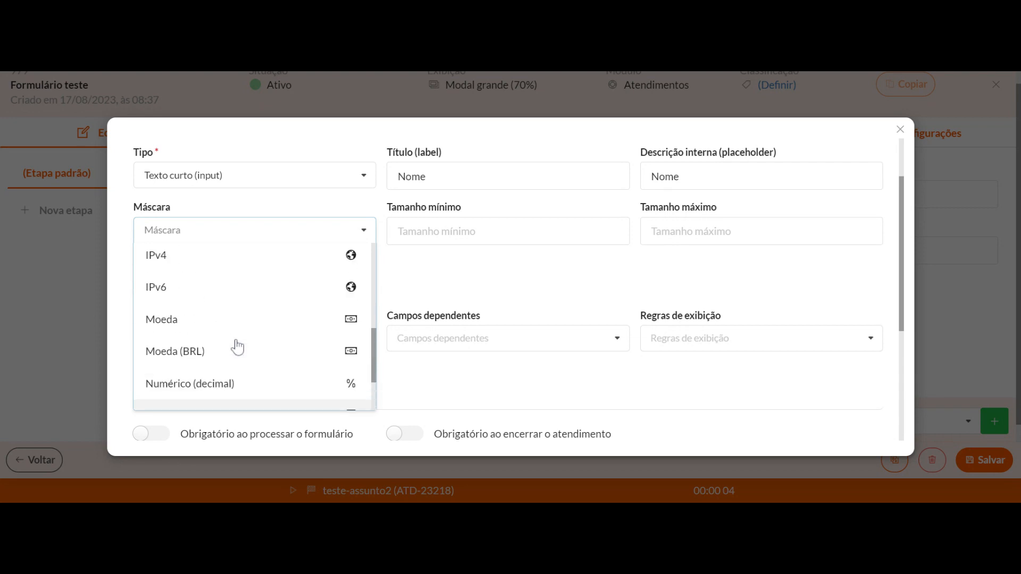
left_click(465, 305)
scroll(470, 381, "down", 3)
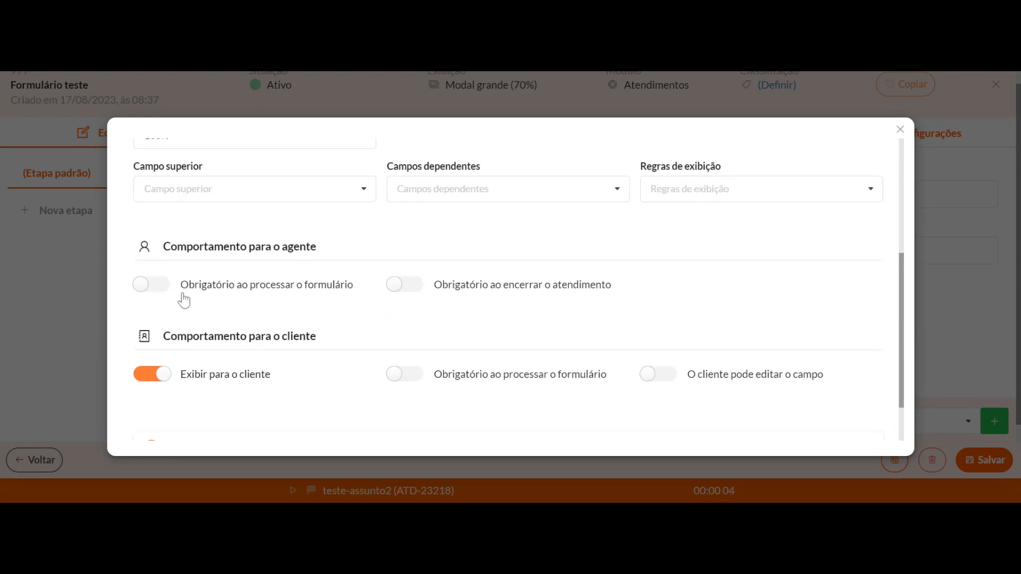
scroll(296, 314, "down", 2)
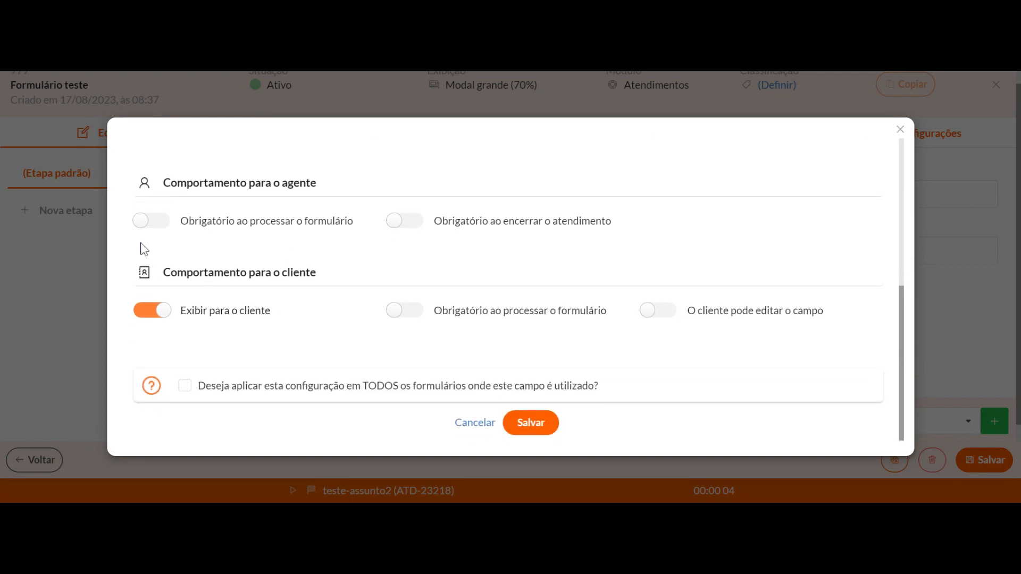
left_click(150, 221)
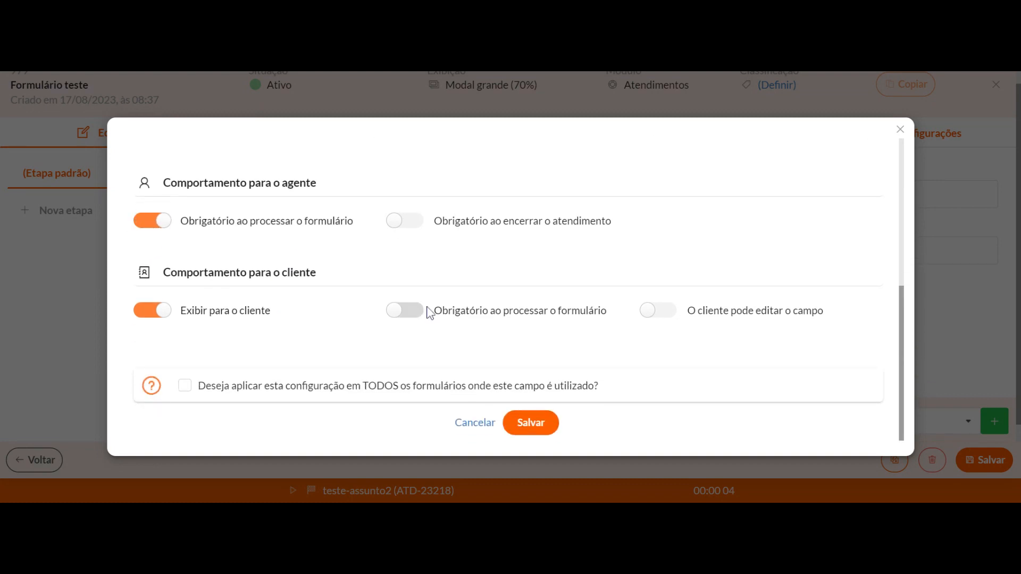
left_click(405, 317)
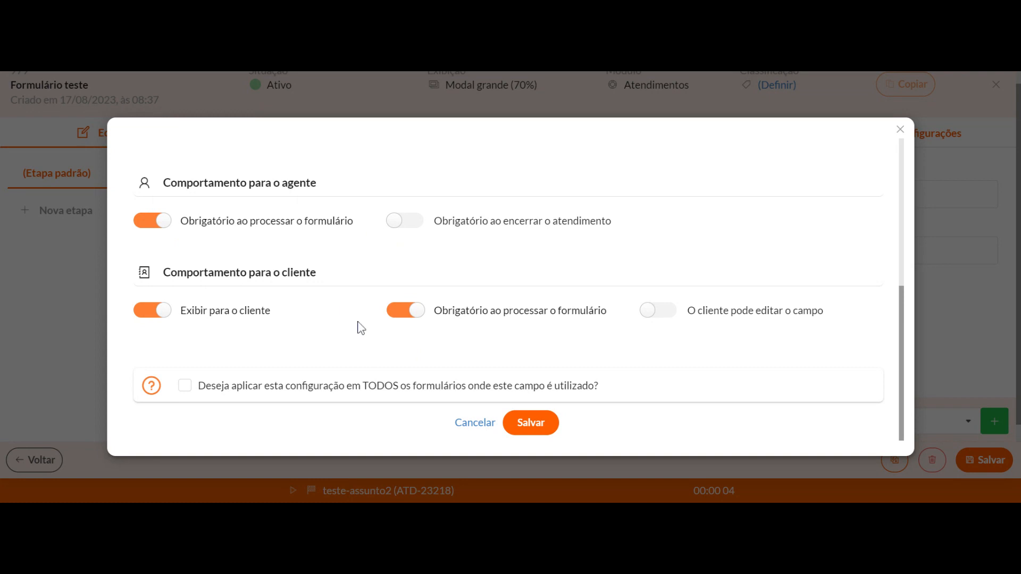
left_click(536, 428)
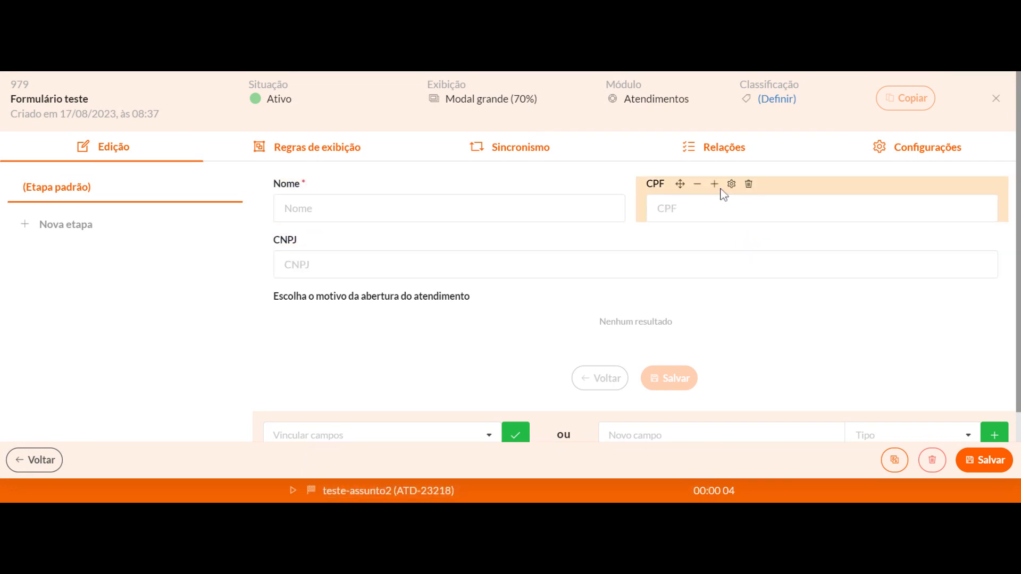
Review the CPF field's settings, including its mask, and close them unchanged
left_click(732, 184)
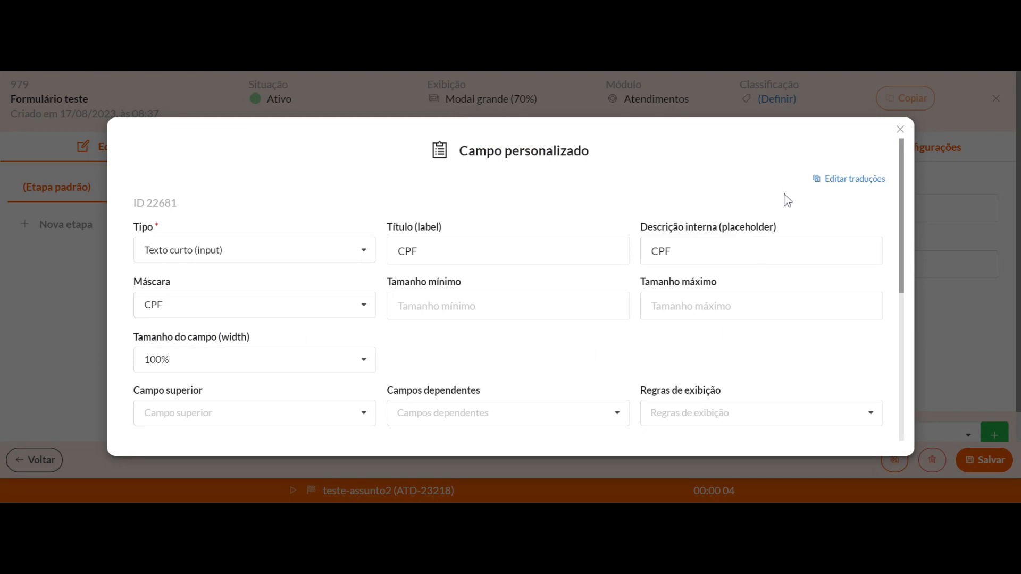
left_click(900, 130)
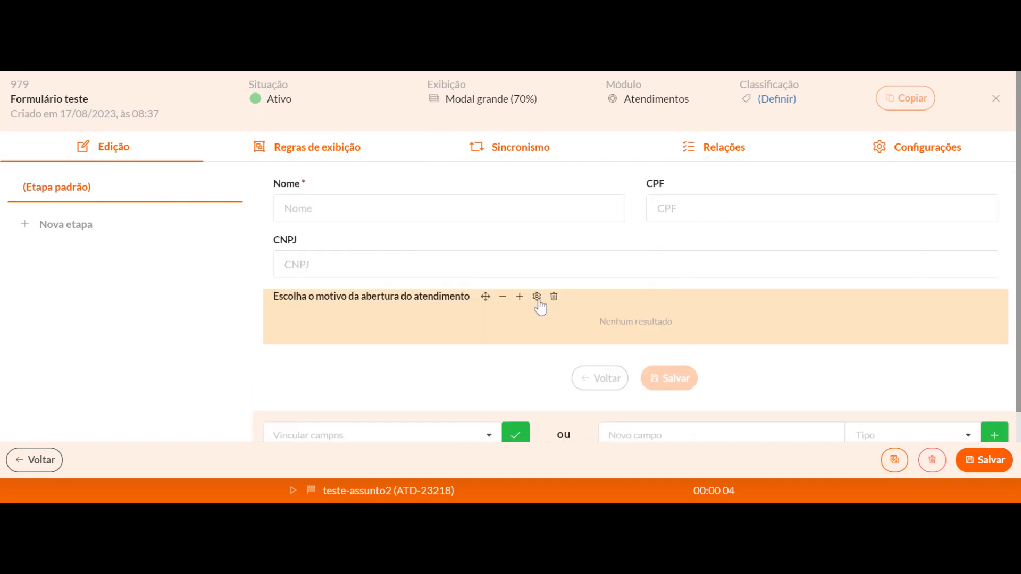
Create the options Dúvida, Solicitação, Problema and Bug in batch for the Escolha o motivo da abertura do atendimento field
left_click(536, 297)
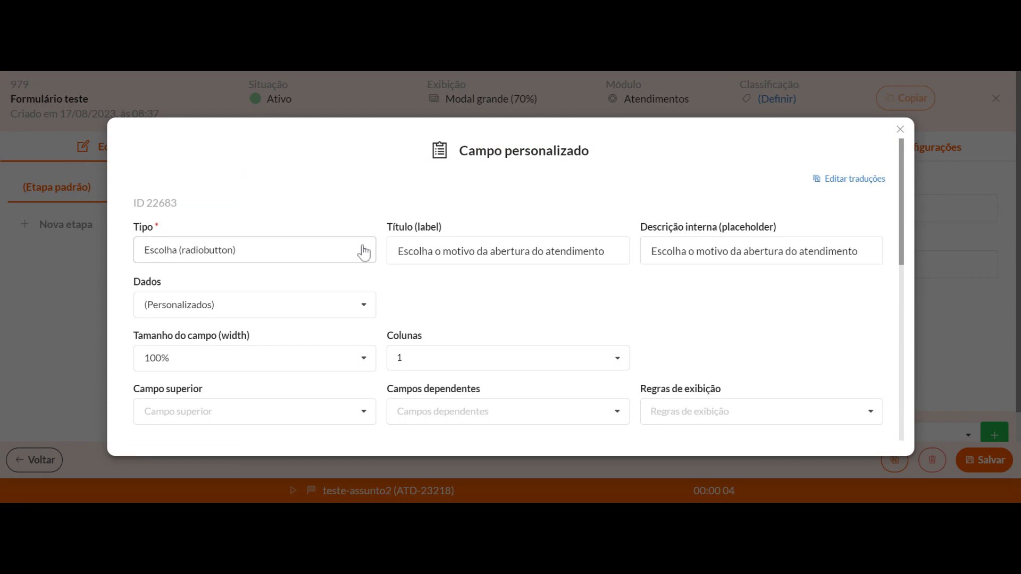
scroll(392, 296, "down", 3)
scroll(228, 346, "down", 3)
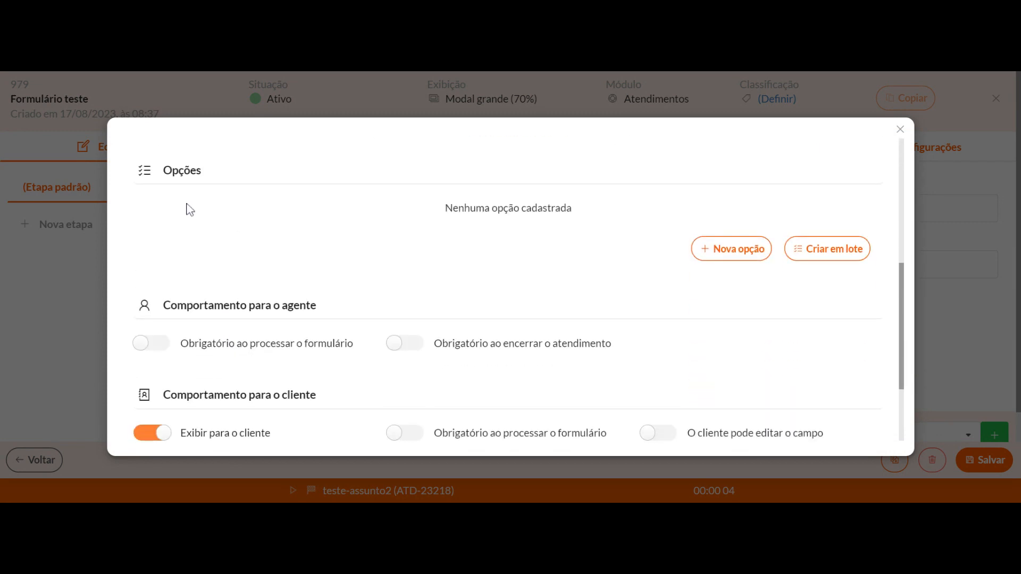
left_click(821, 250)
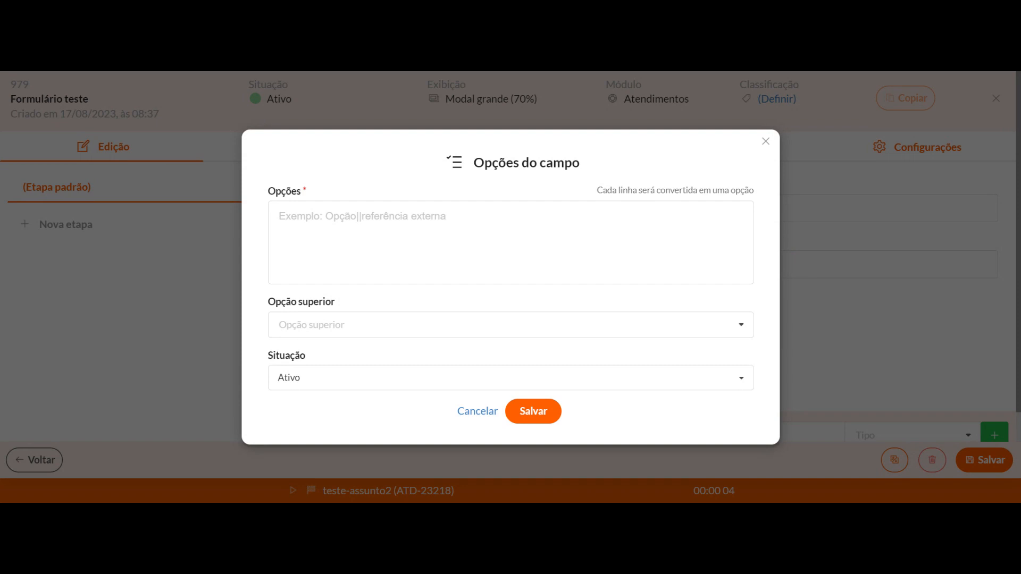
left_click(280, 216)
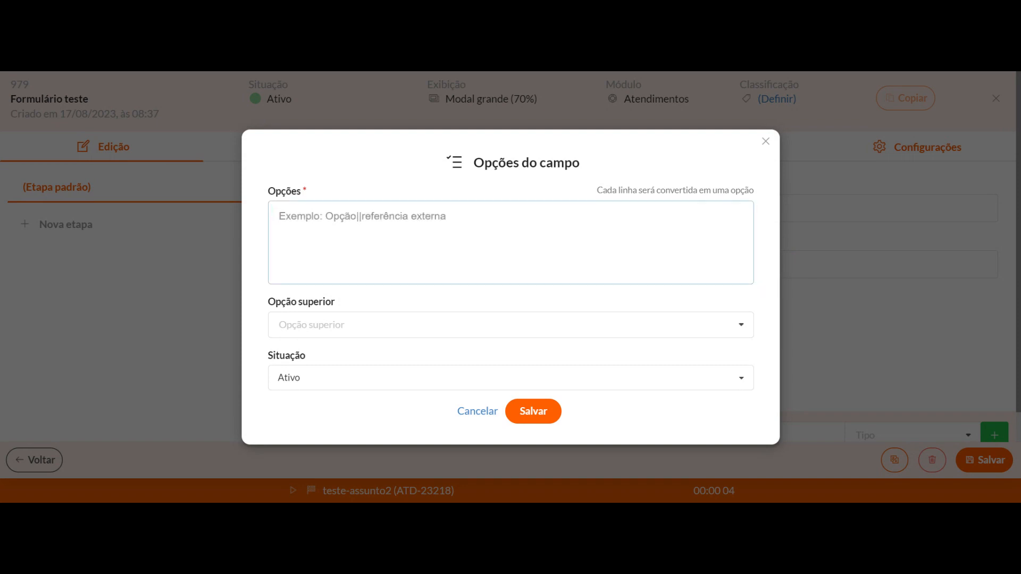
left_click(829, 70)
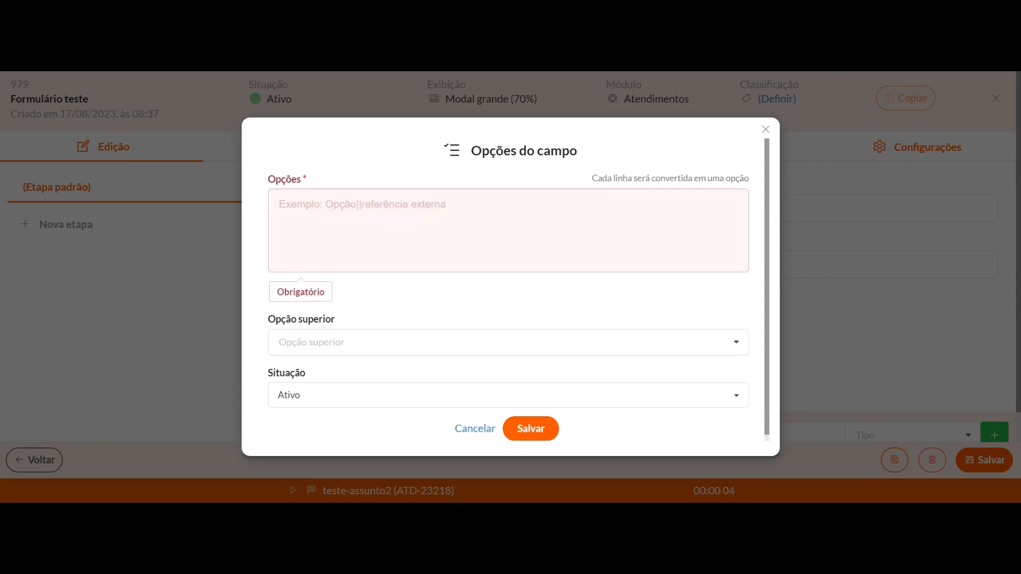
left_click(279, 205)
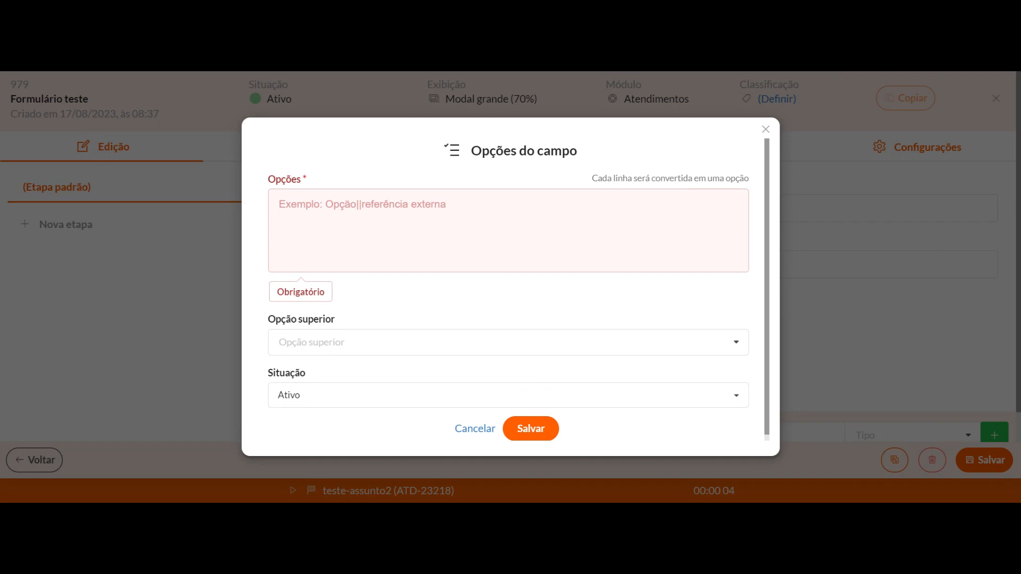
type("Dúvida")
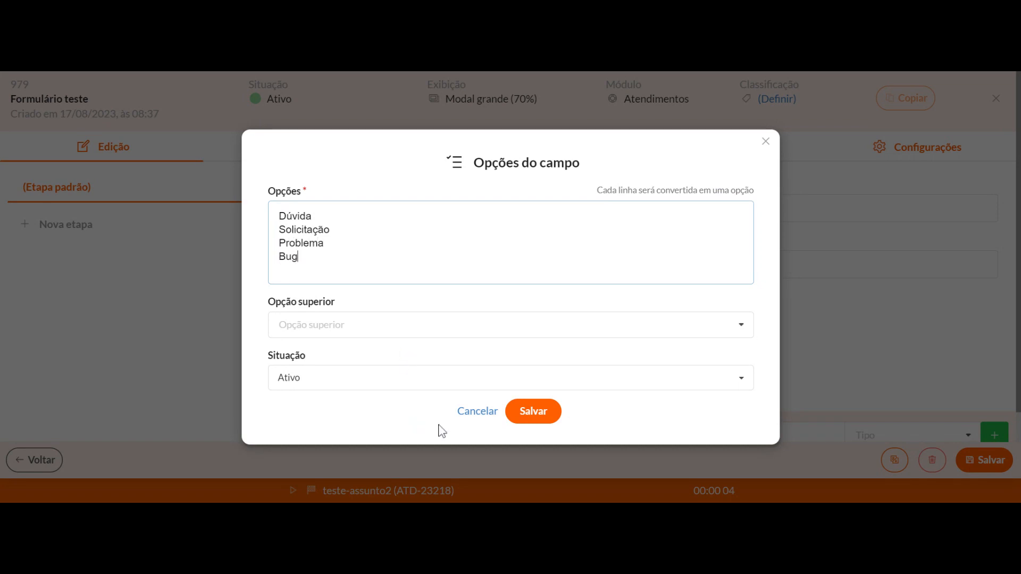
left_click(519, 412)
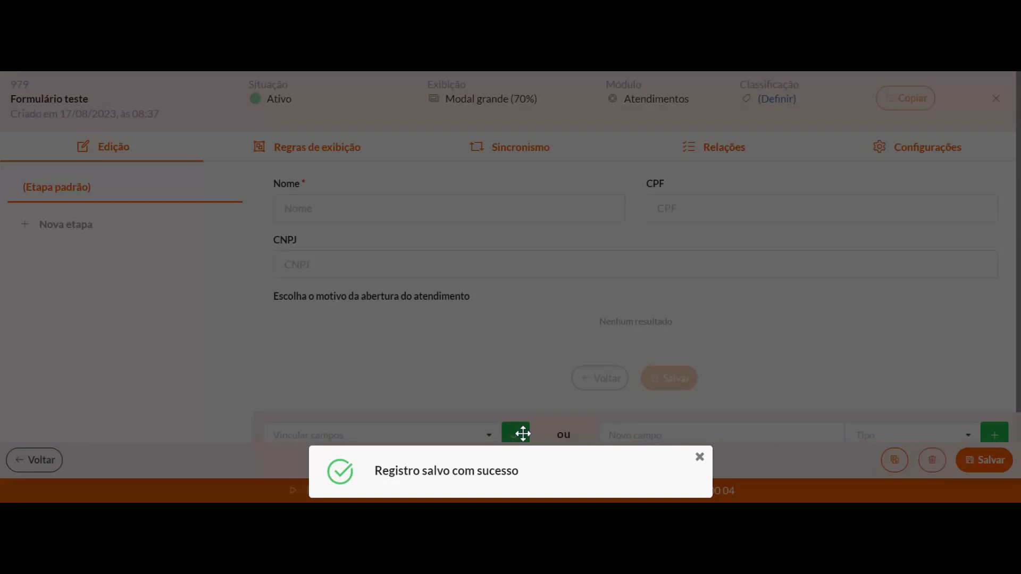
Make the service reason choice field mandatory when processing the form for both agent and client, and save it
scroll(292, 237, "down", 5)
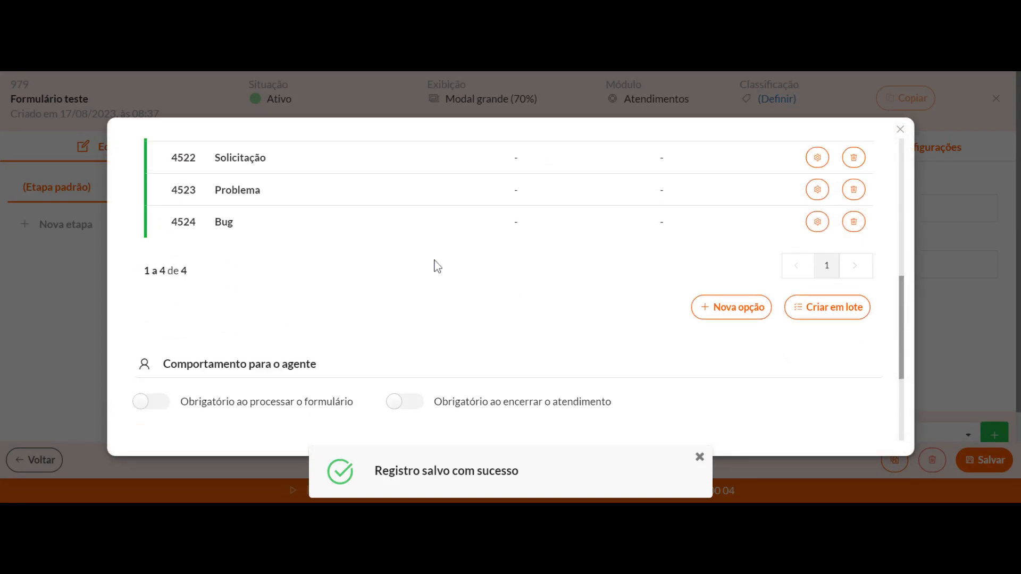
left_click(151, 221)
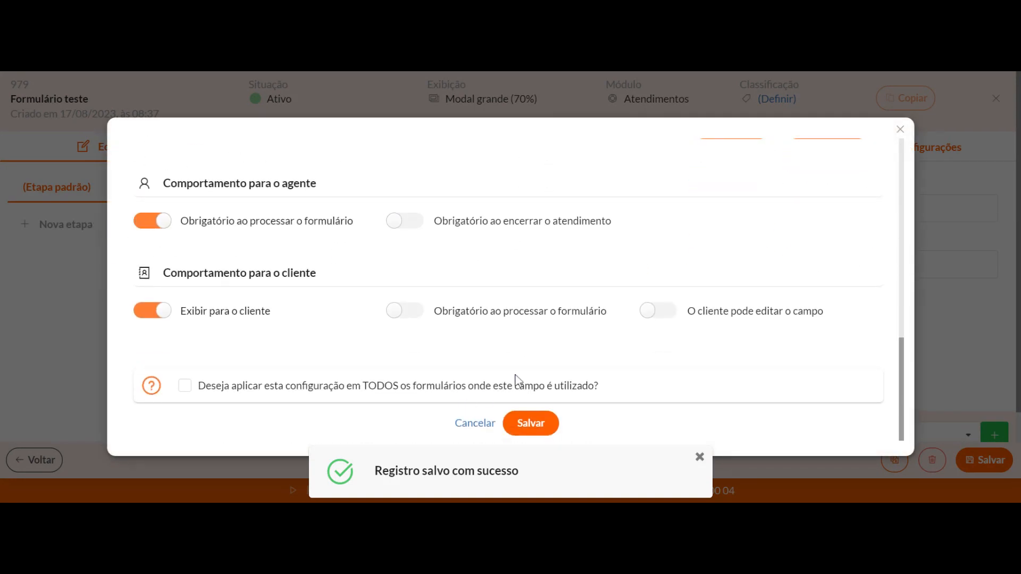
left_click(414, 313)
left_click(529, 425)
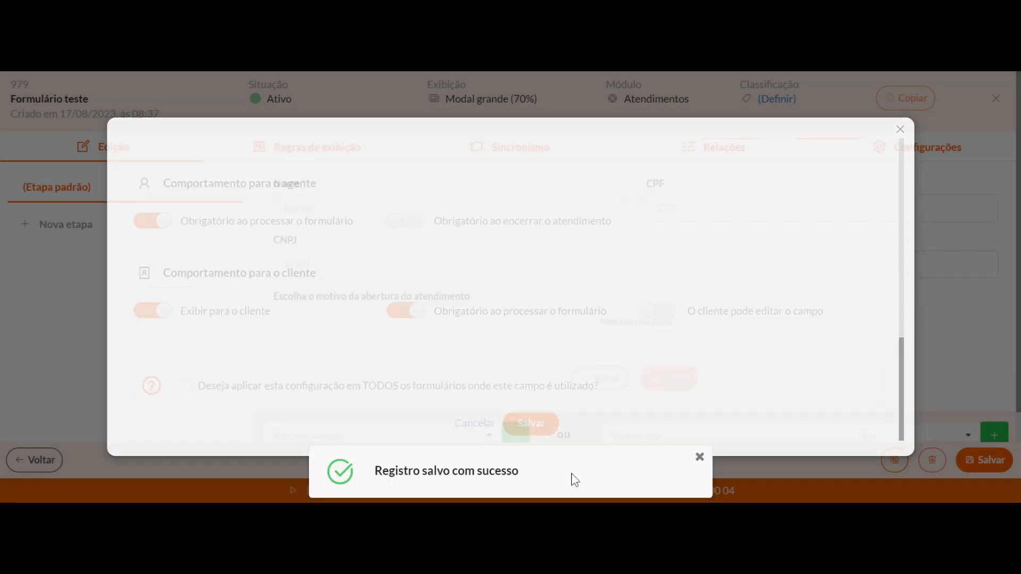
Arrange the options of the Escolha o motivo da abertura do atendimento field in 4 columns and save the field
scroll(307, 312, "down", 3)
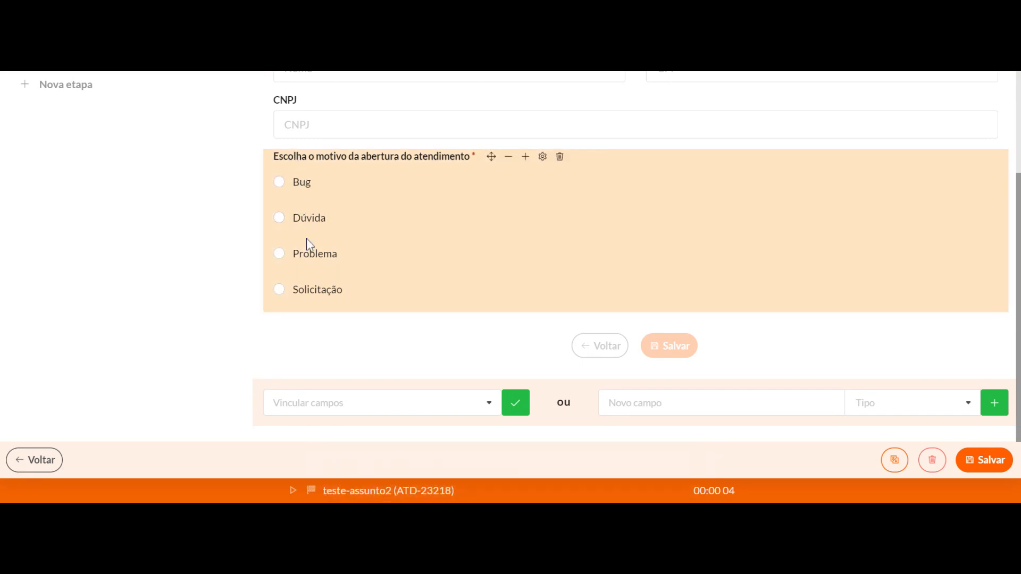
left_click(543, 158)
left_click(472, 353)
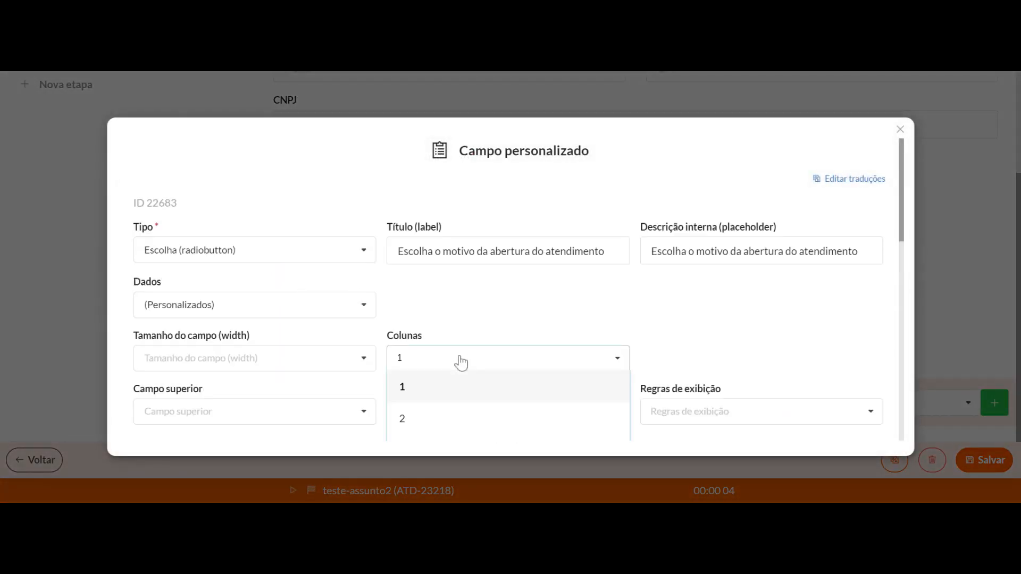
scroll(468, 340, "down", 3)
left_click(425, 341)
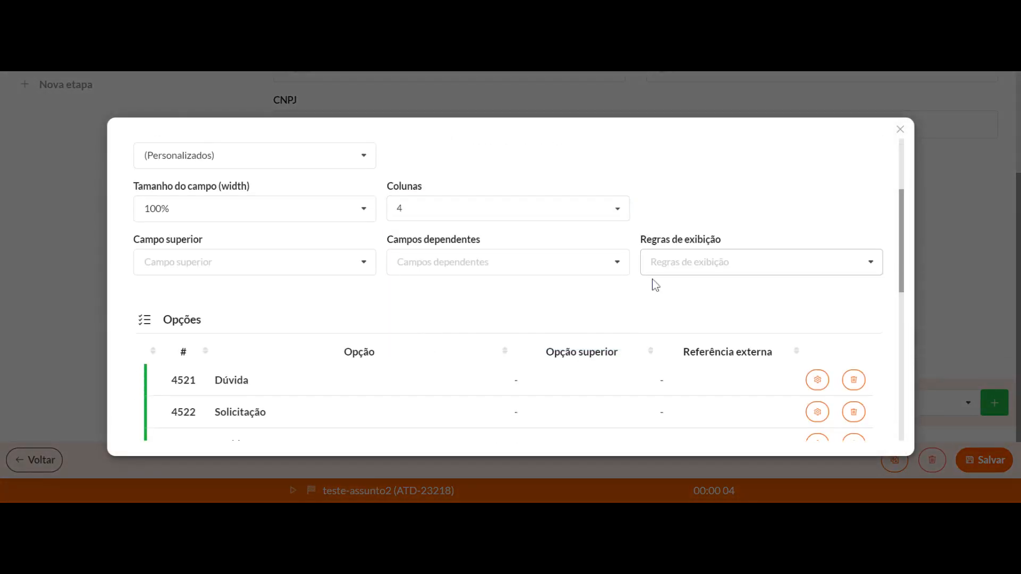
scroll(501, 372, "down", 9)
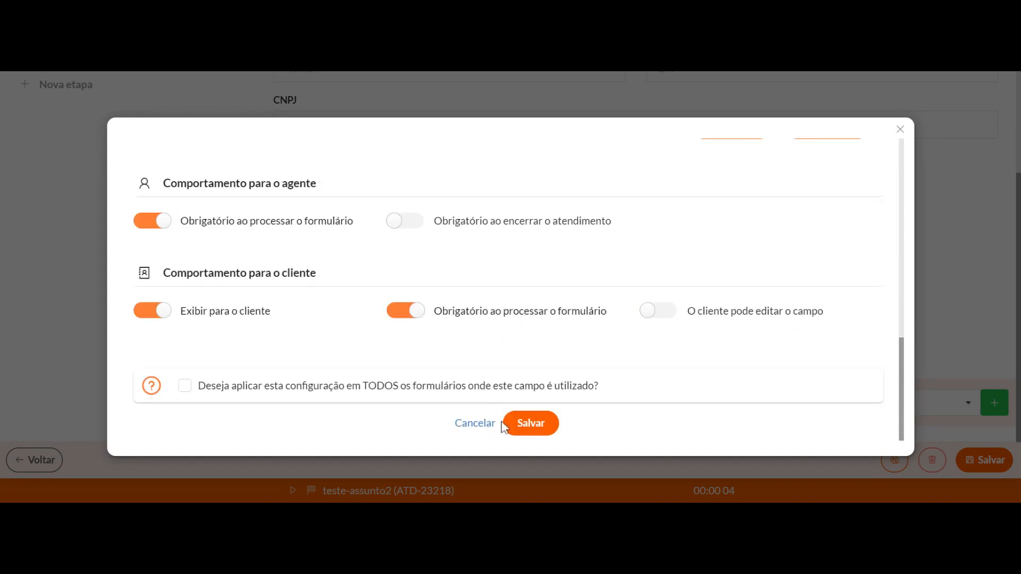
left_click(532, 422)
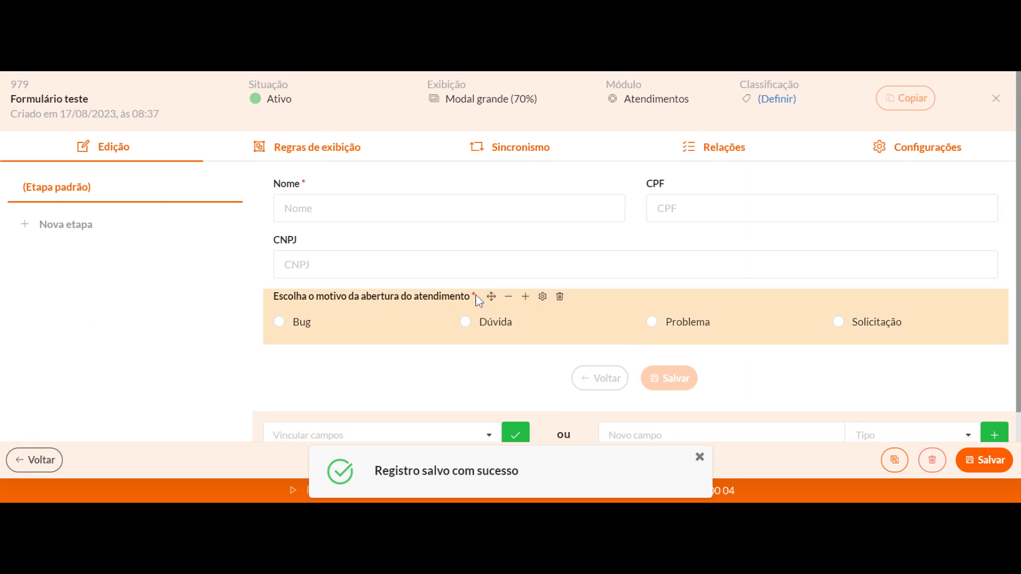
Add a new field titled "Descreva o bug encontrado" of type Texto longo (textarea) to the form
scroll(441, 332, "down", 1)
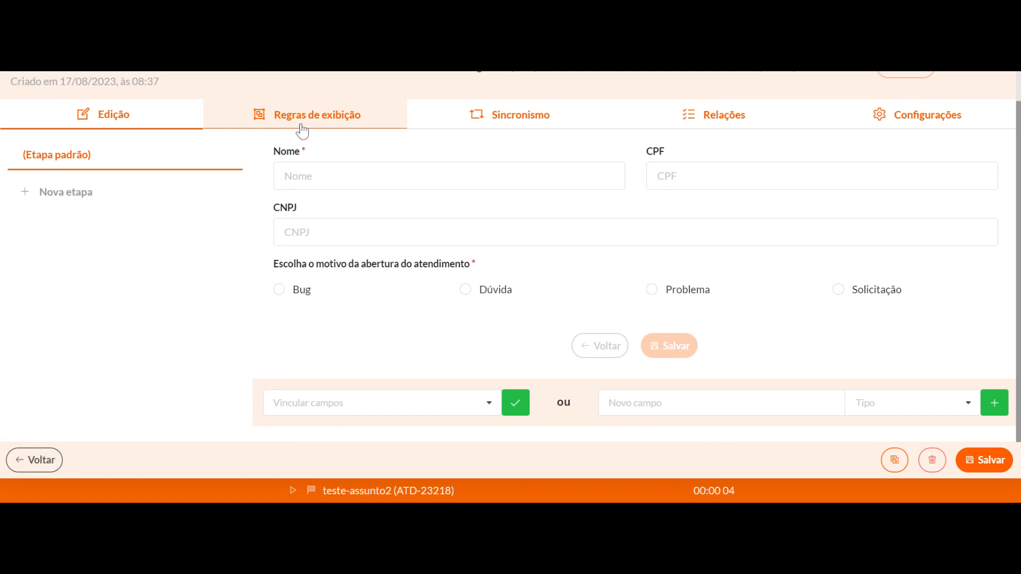
left_click(683, 404)
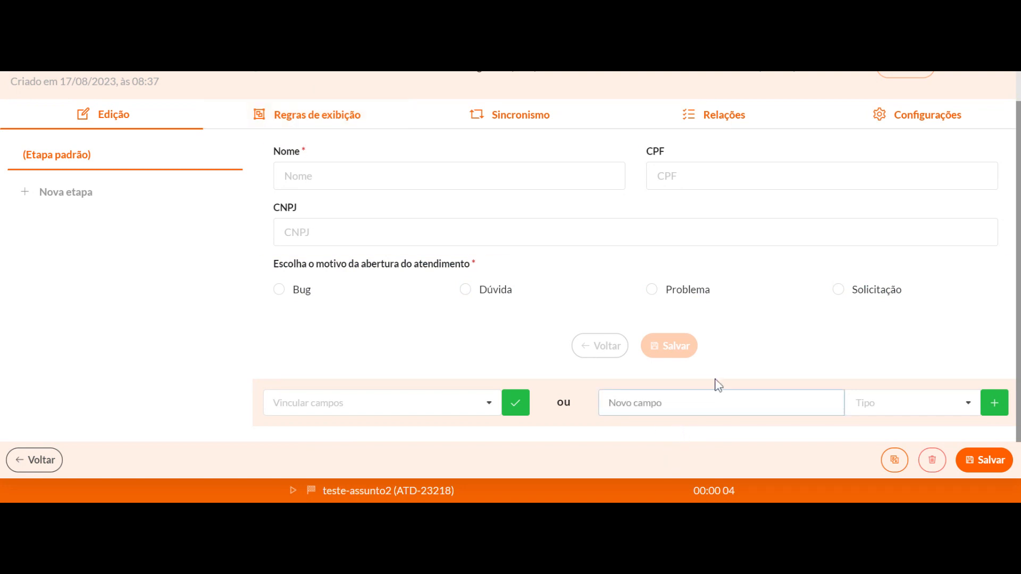
type("Descreva o bug encontrado")
left_click(864, 402)
scroll(878, 351, "down", 5)
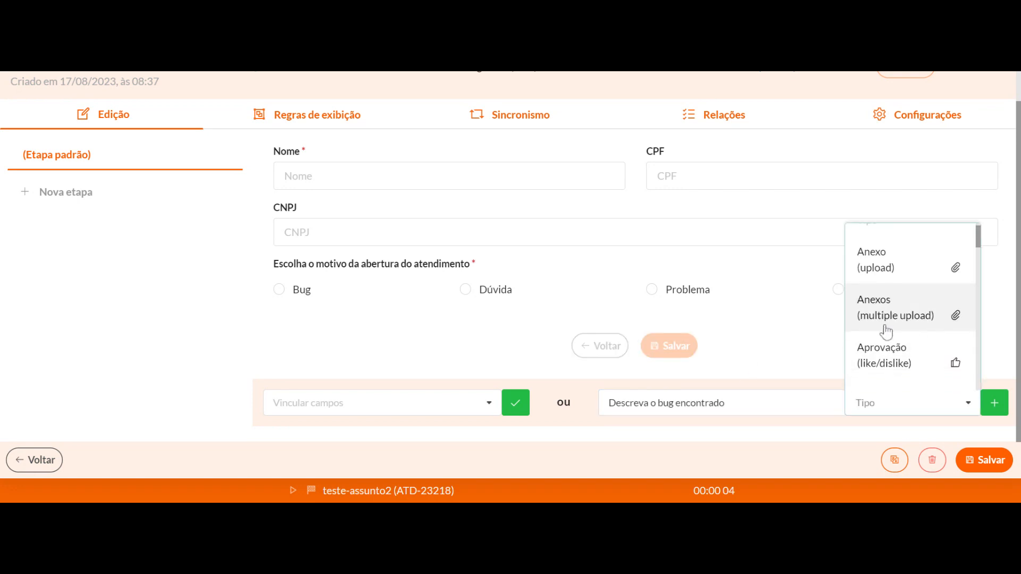
left_click(882, 367)
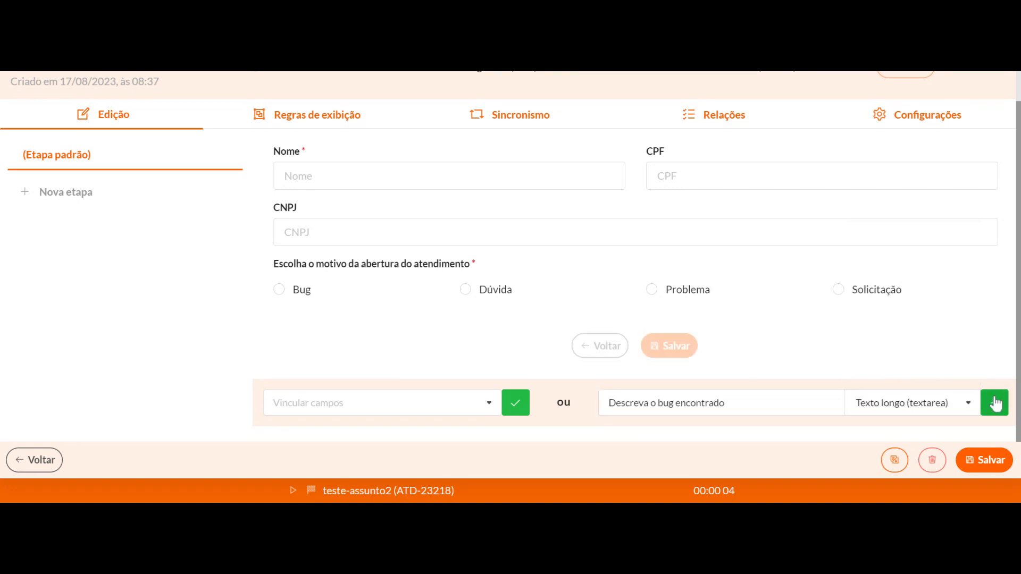
Make the Descreva o bug encontrado field mandatory when processing the form for both agent and client, and save it
scroll(505, 349, "down", 3)
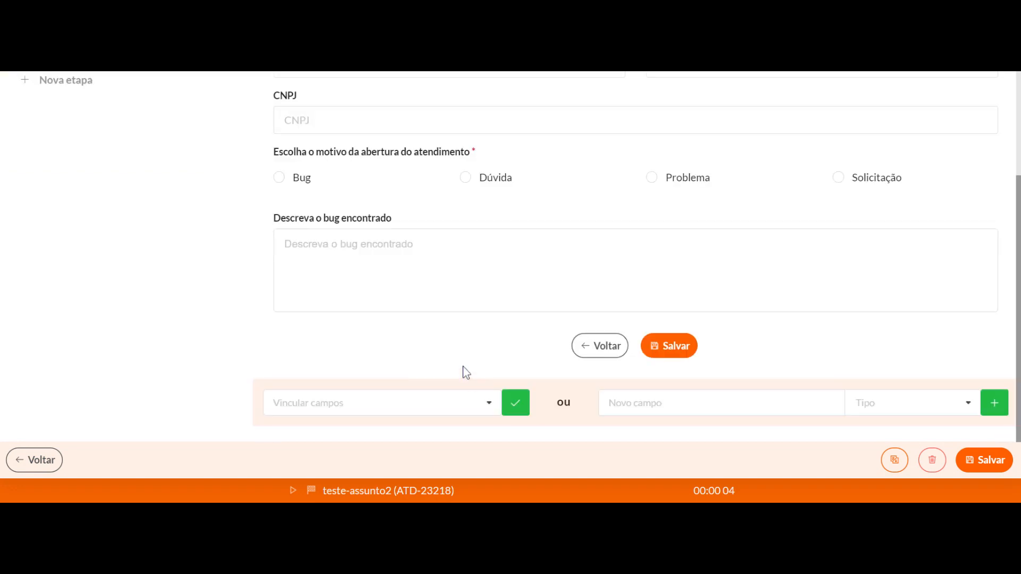
left_click(457, 218)
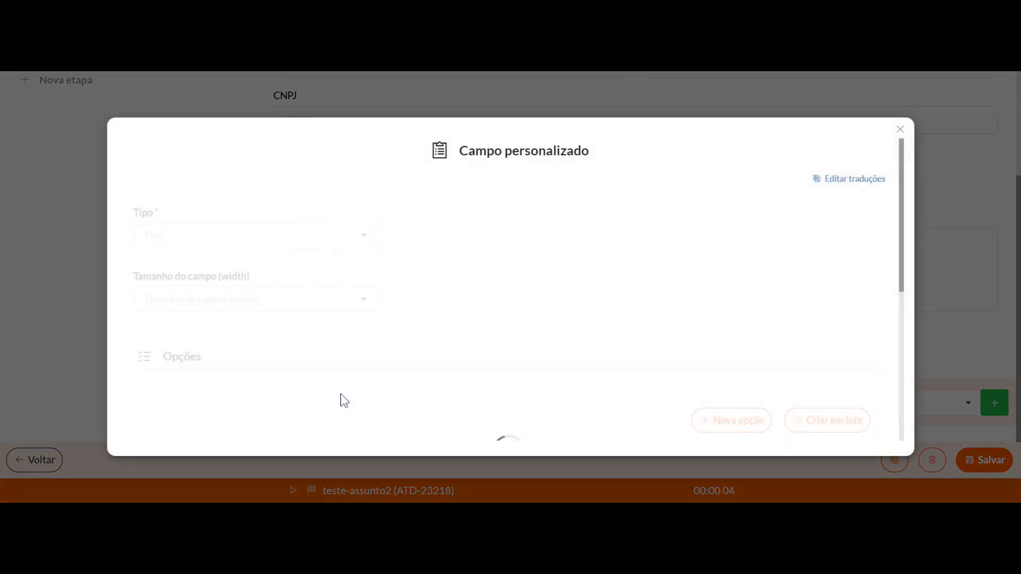
scroll(348, 290, "down", 5)
left_click(147, 221)
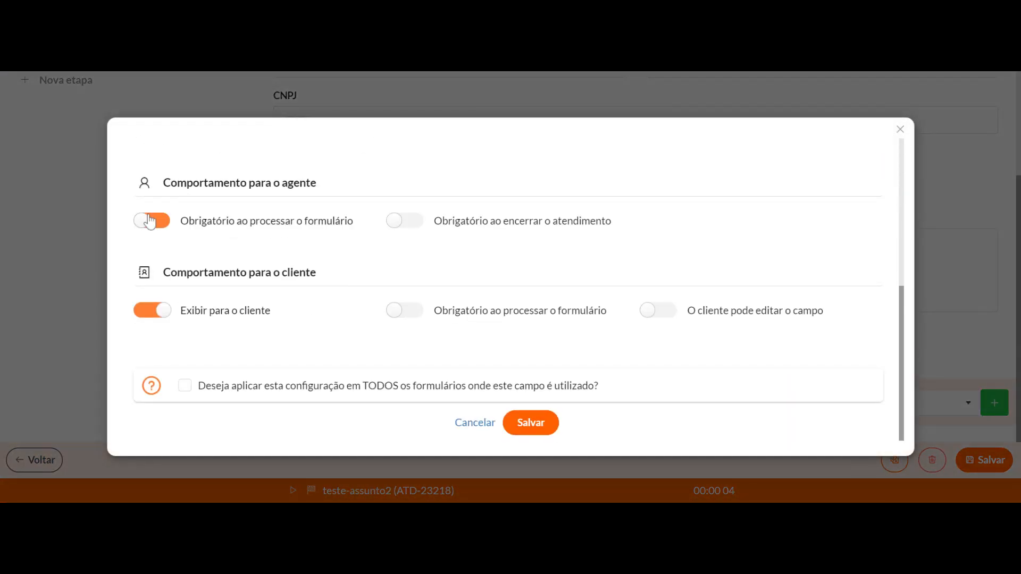
left_click(409, 312)
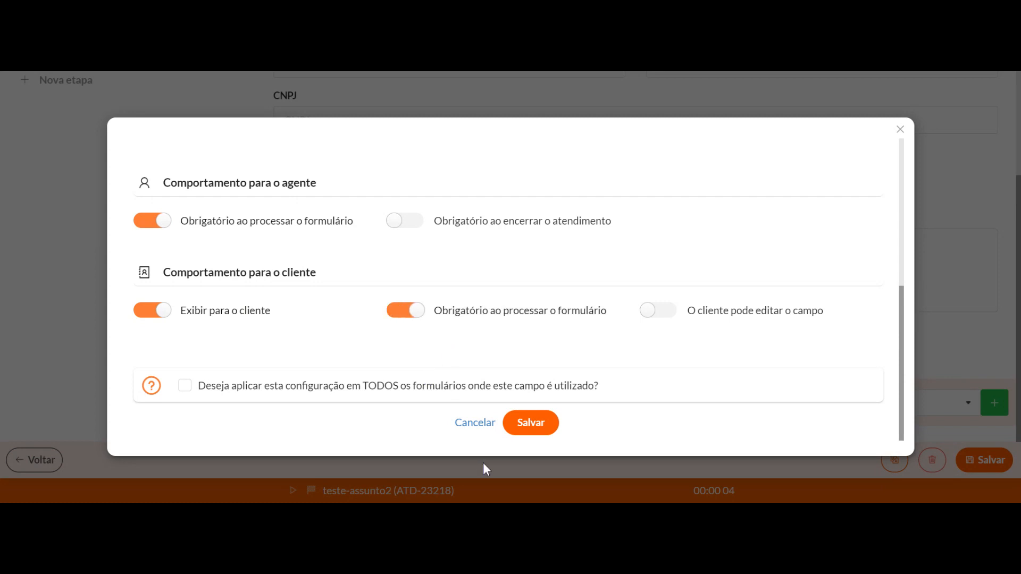
left_click(524, 425)
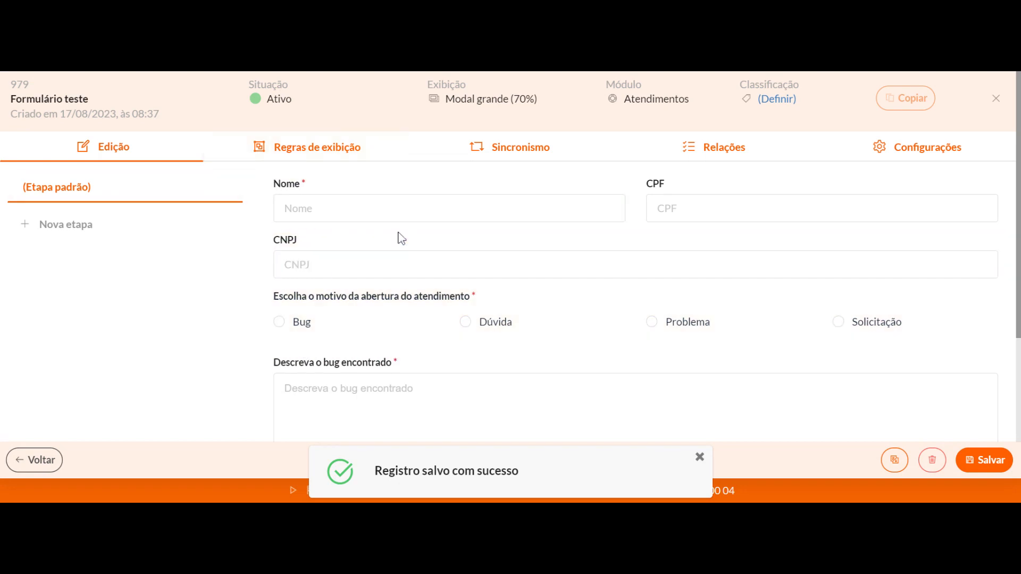
Create a new display rule named Exibição do campo "Descreva o bug encontrado" for the form
left_click(307, 158)
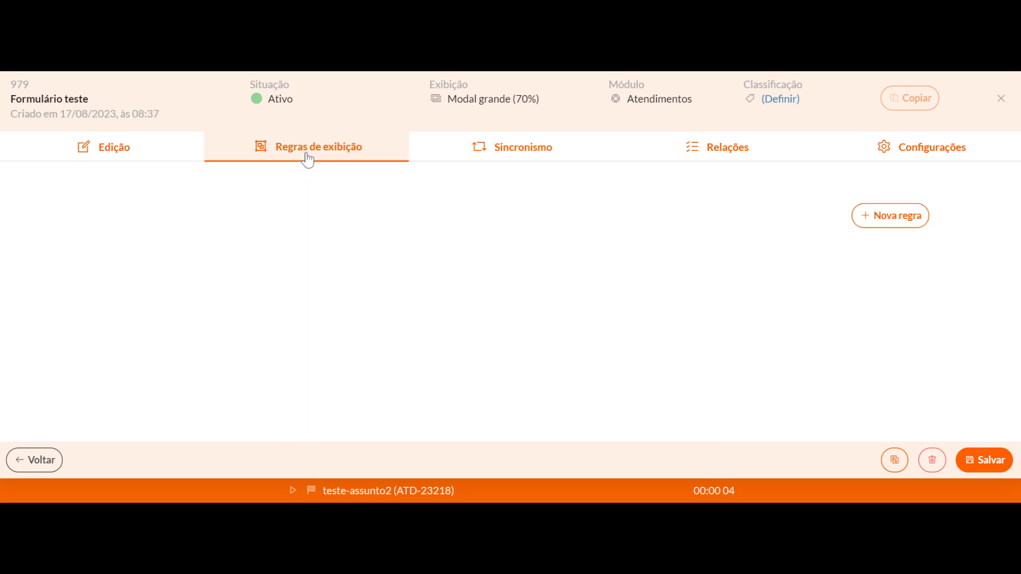
left_click(893, 232)
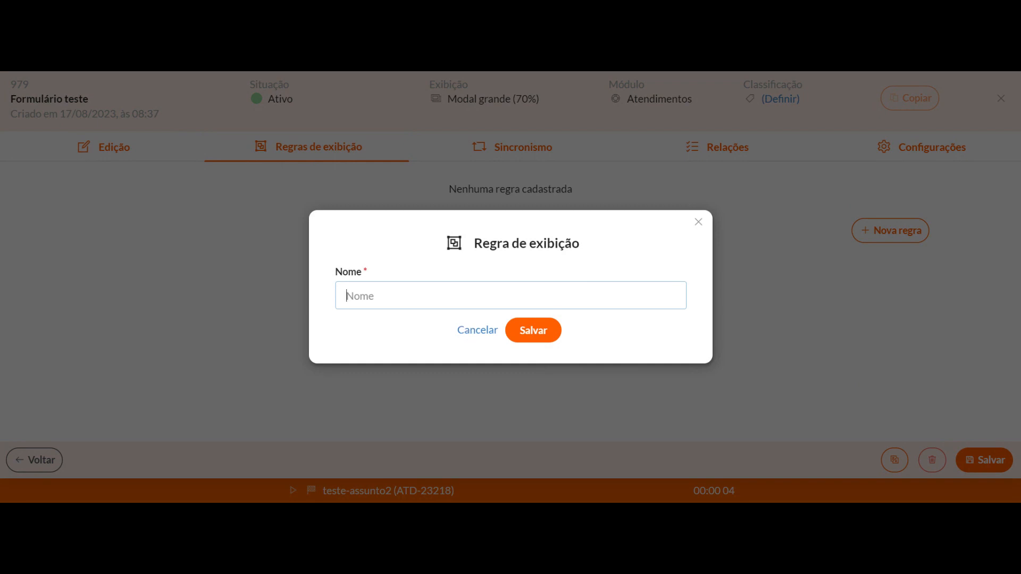
type("Ex")
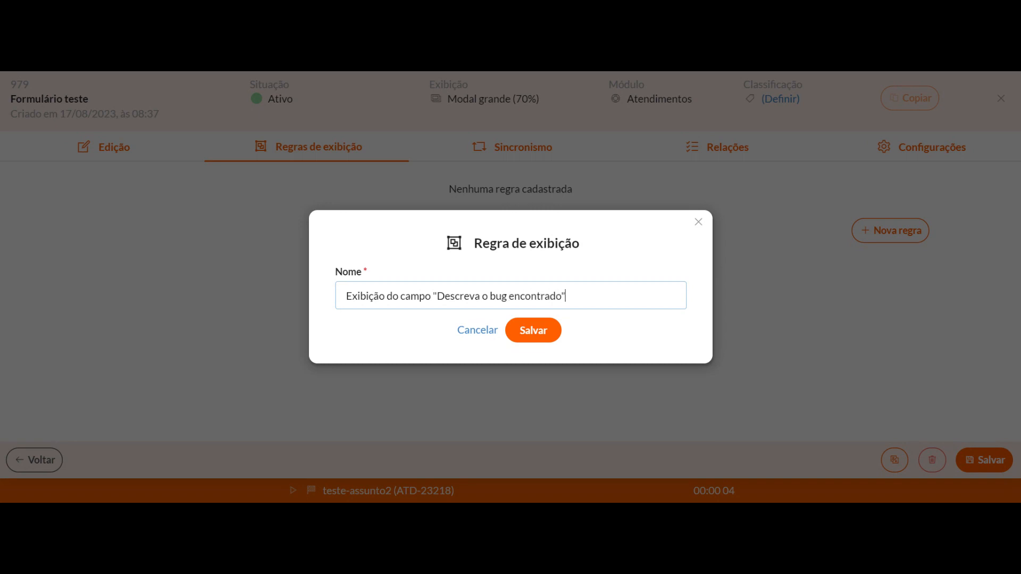
left_click(546, 335)
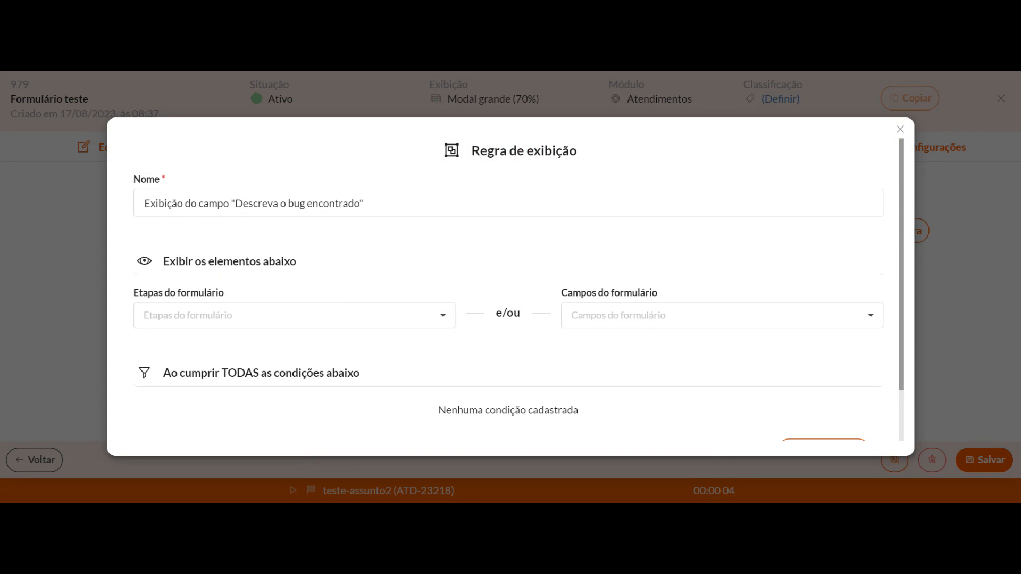
Set the display rule to show the form field (Etapa padrão) > Descreva o bug encontrado
scroll(320, 308, "down", 1)
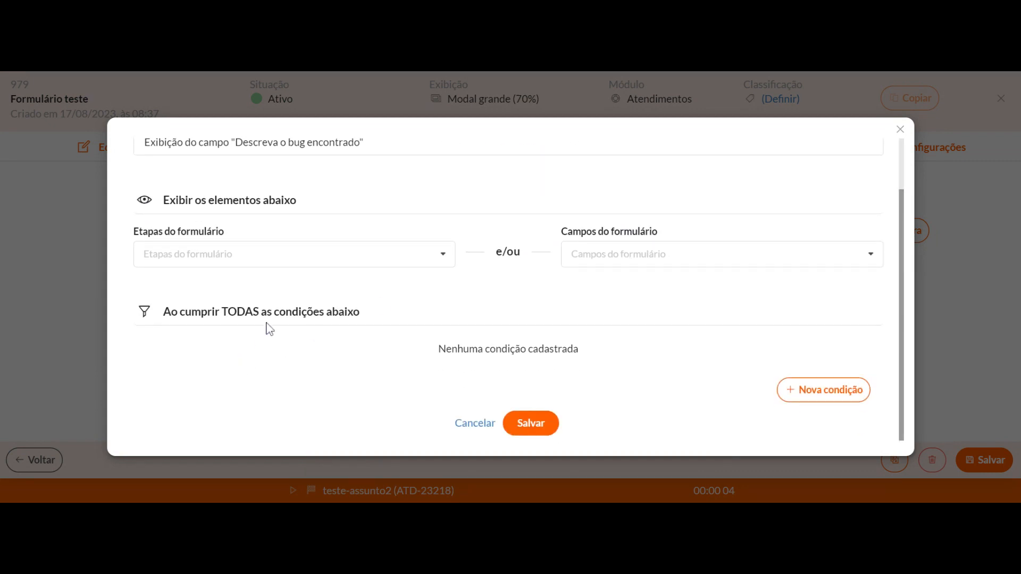
left_click(781, 254)
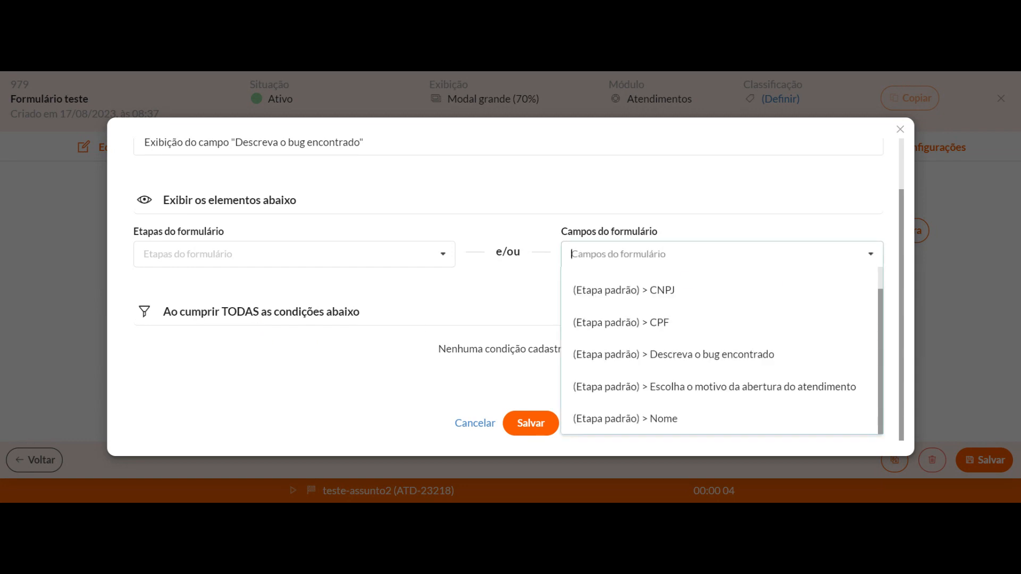
left_click(680, 357)
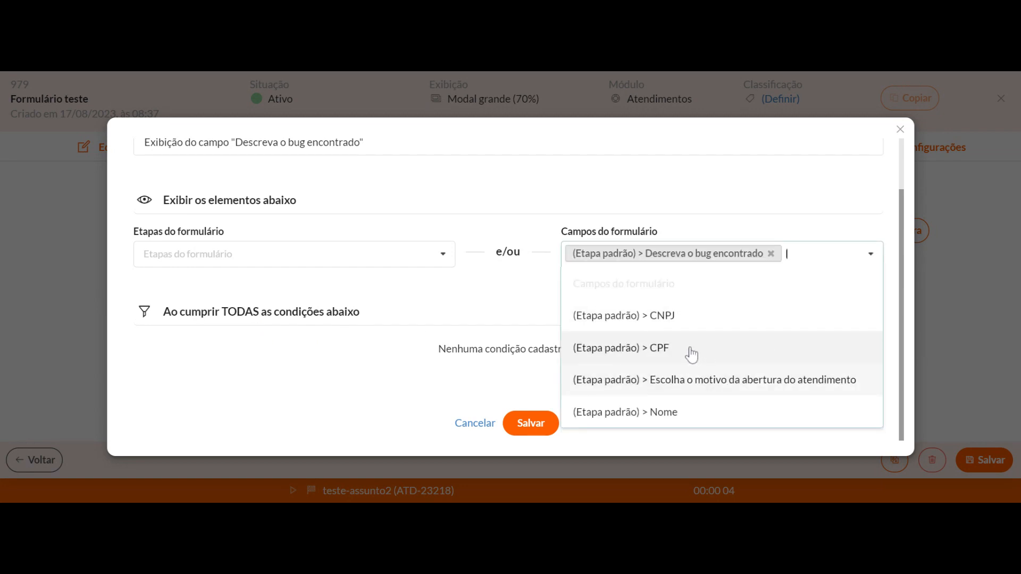
left_click(490, 321)
Add the condition that Escolha o motivo da abertura do atendimento É (igual) Bug to the display rule, and save the rule
left_click(830, 390)
left_click(319, 236)
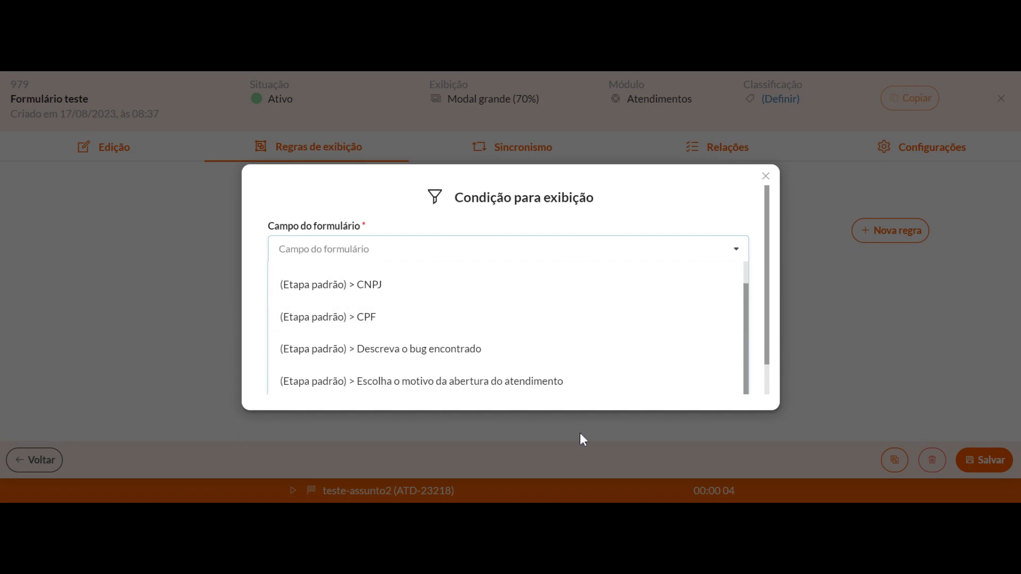
left_click(429, 381)
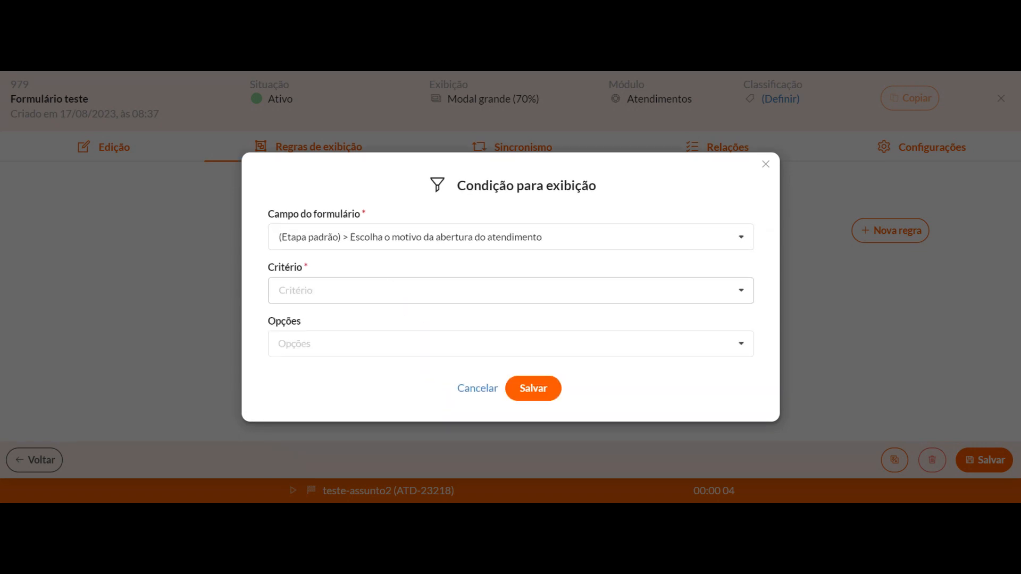
left_click(319, 291)
left_click(296, 341)
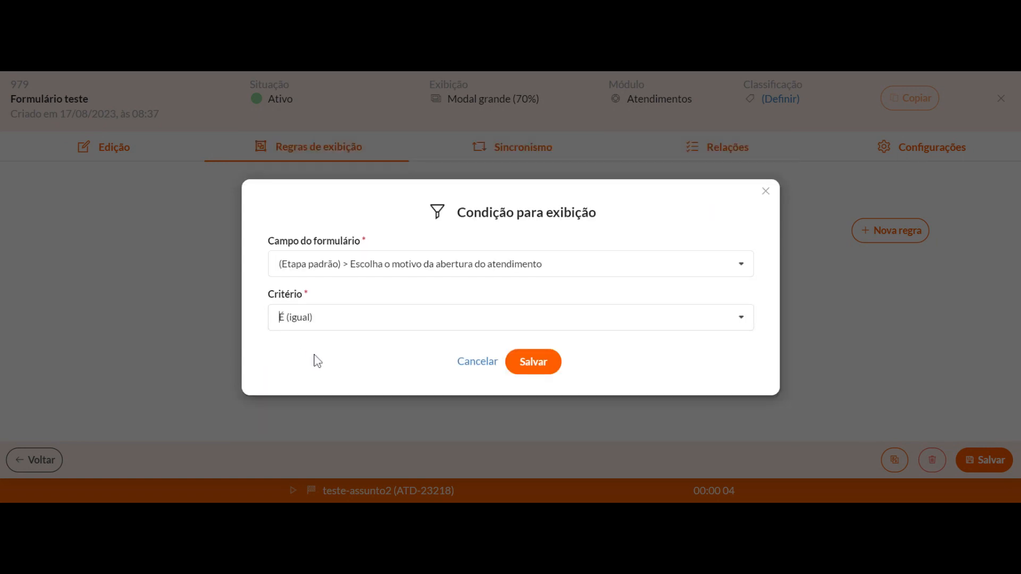
left_click(429, 343)
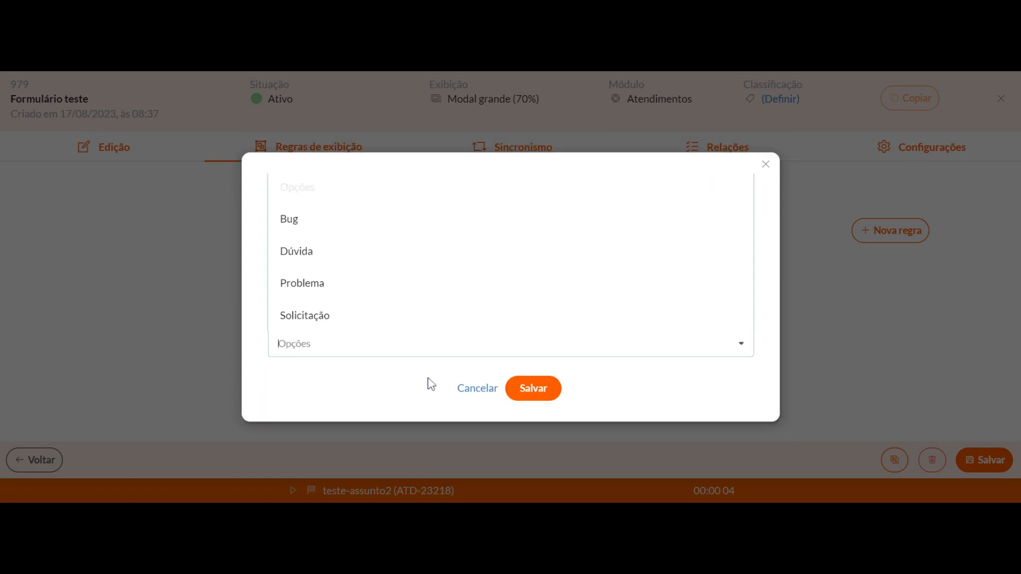
left_click(317, 225)
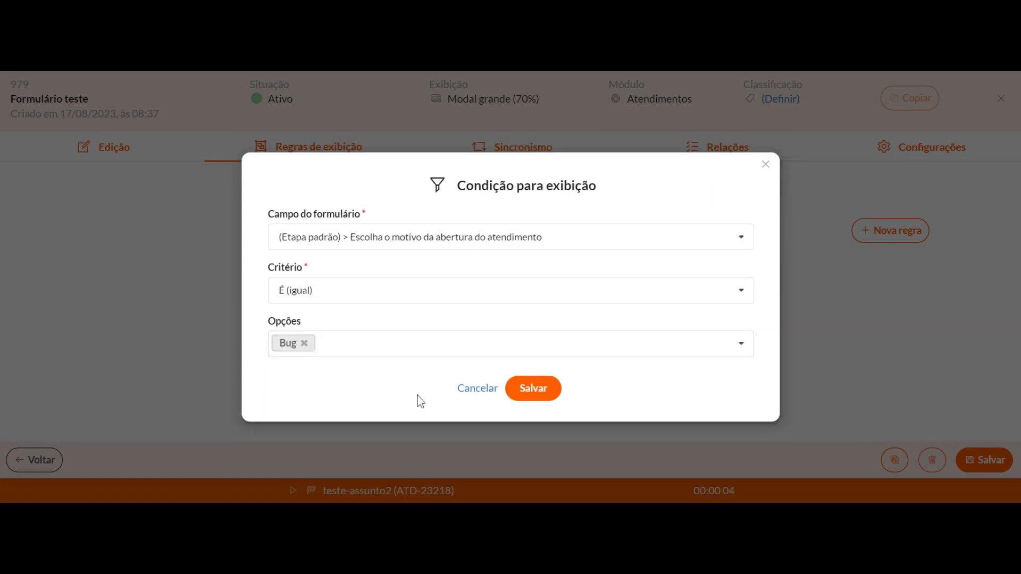
left_click(523, 398)
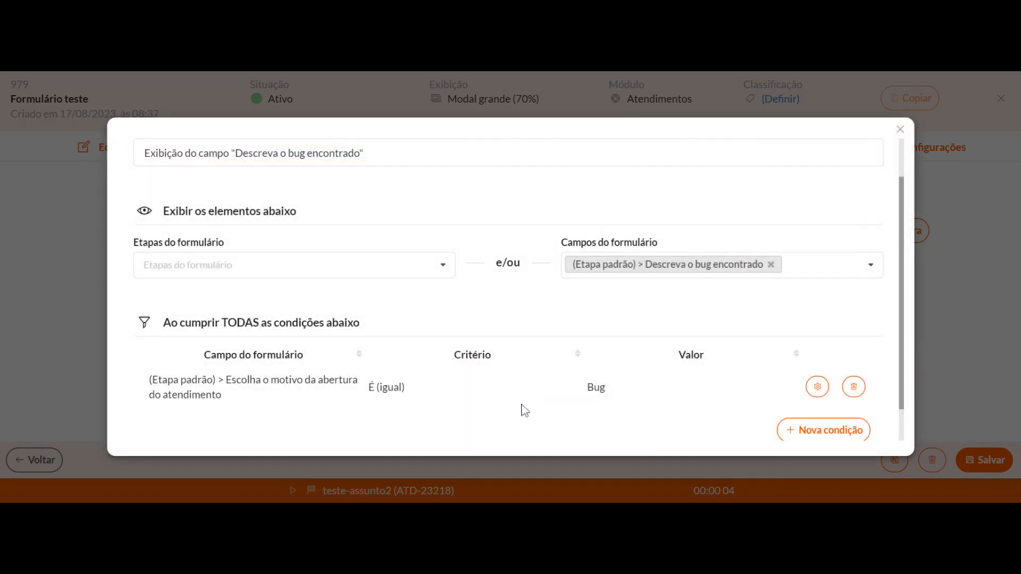
scroll(611, 362, "down", 1)
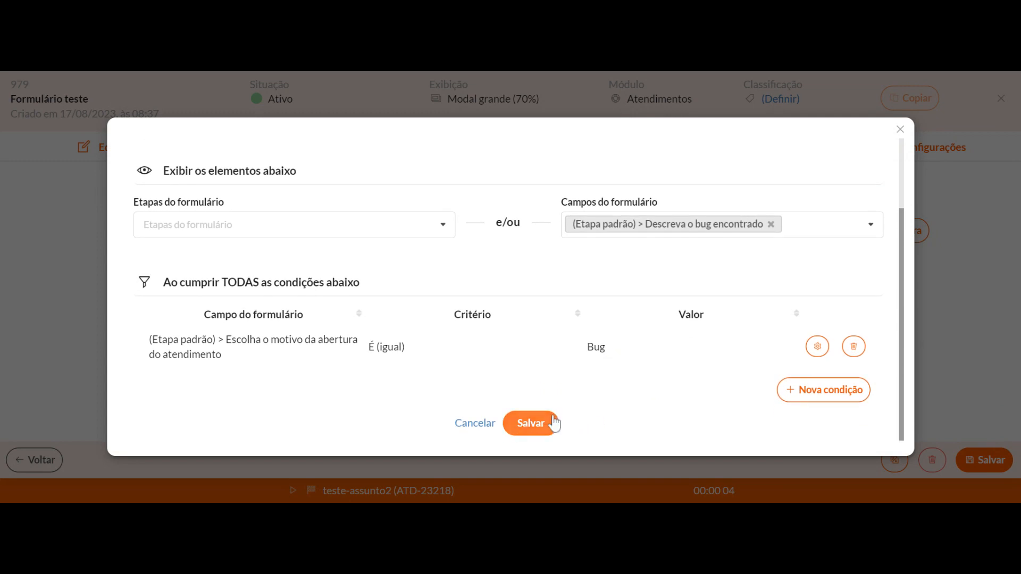
left_click(533, 424)
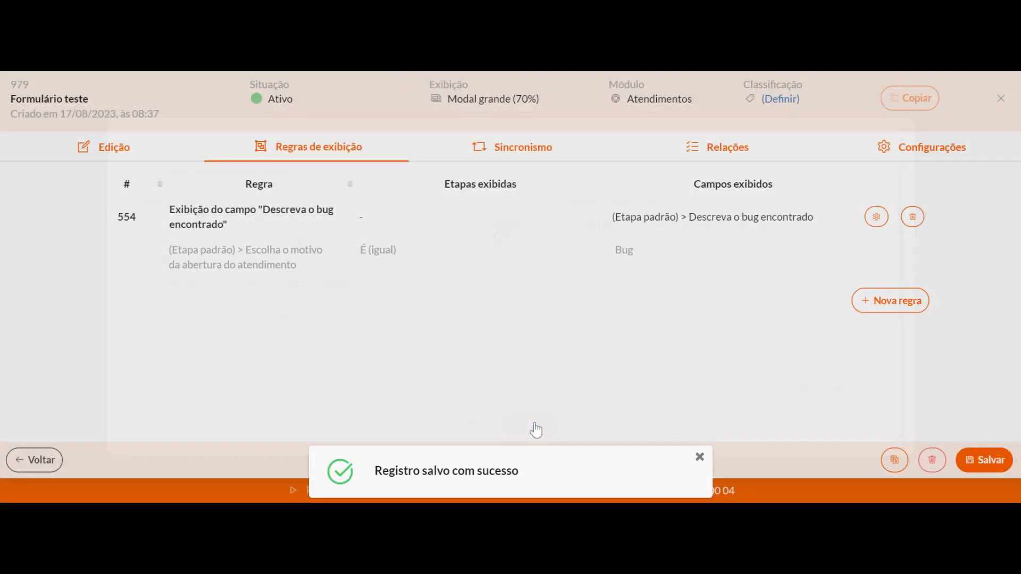
left_click(488, 156)
left_click(896, 232)
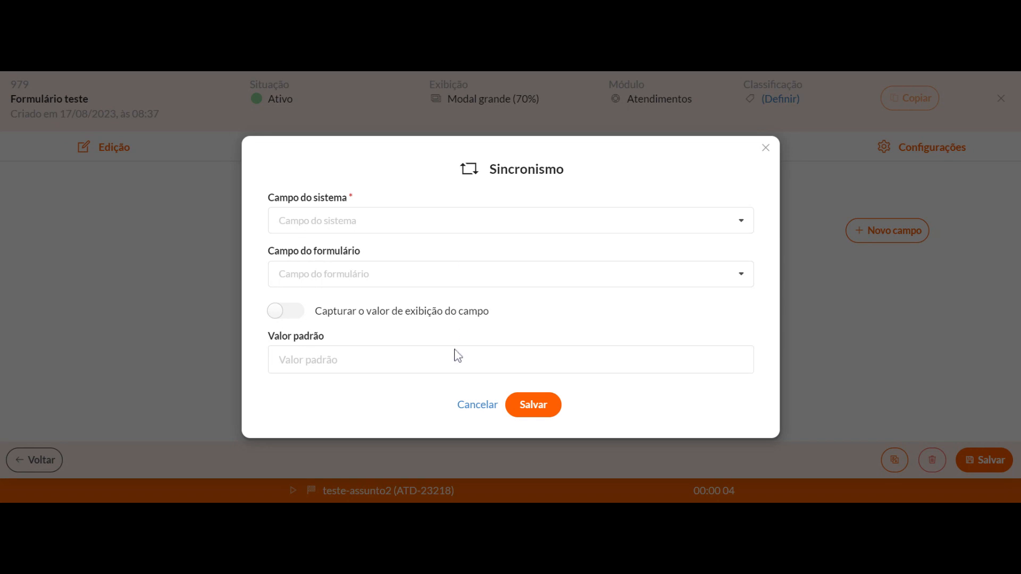
left_click(477, 404)
Return to editing the form and search the existing linkable fields for Assunto
left_click(107, 149)
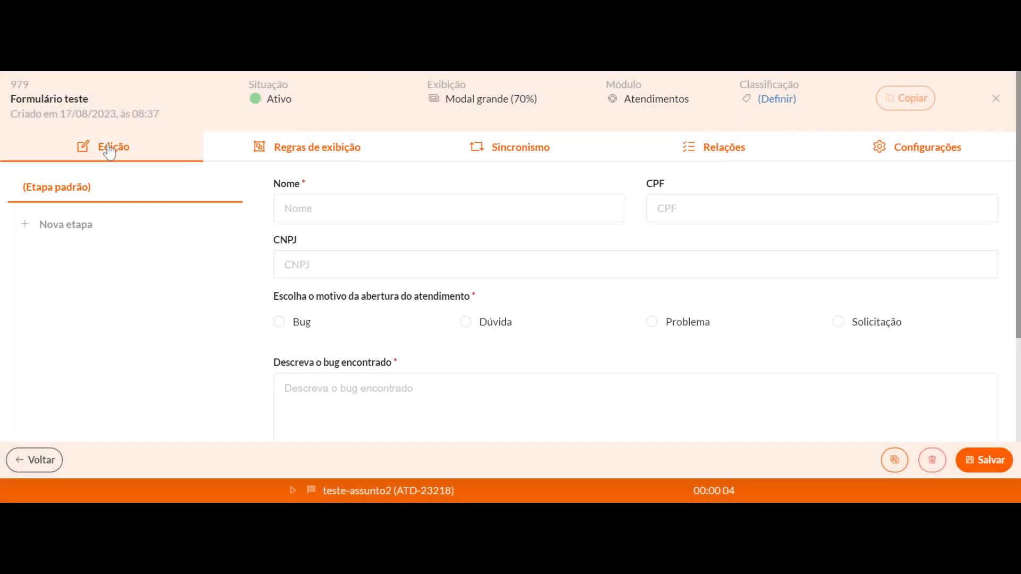
scroll(803, 358, "down", 3)
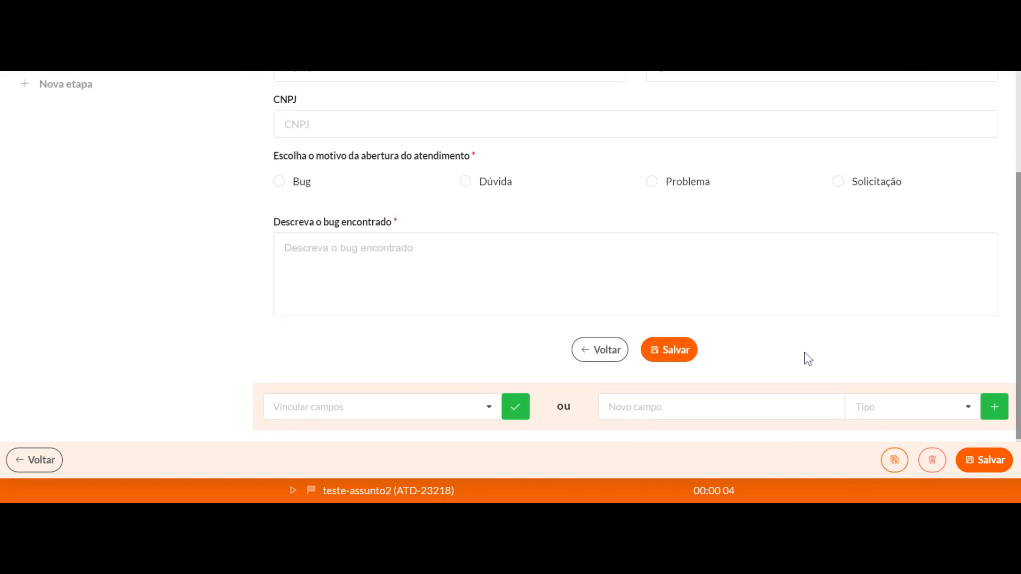
left_click(372, 403)
type("Assunto")
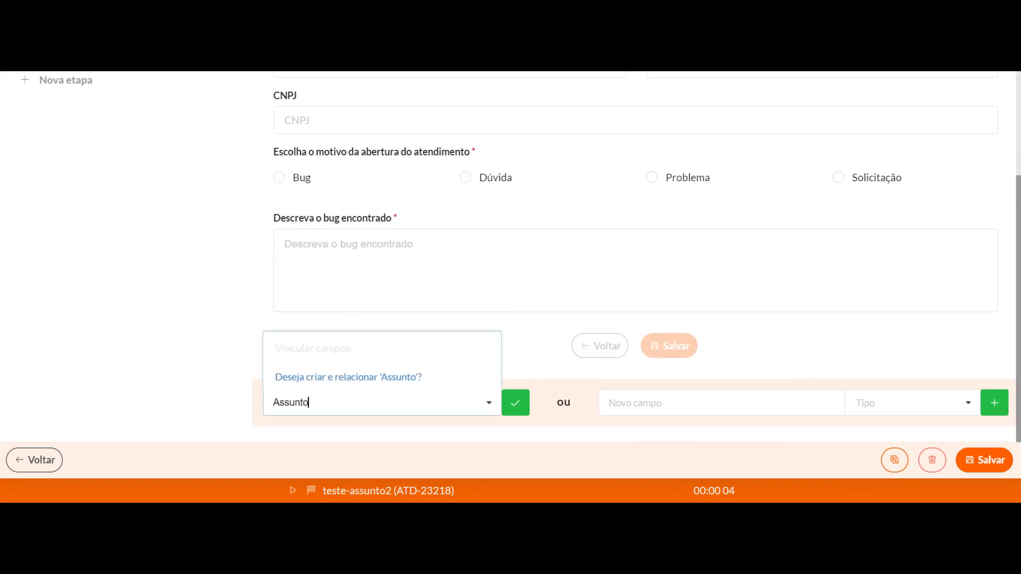
Add a new field titled "Assunto" of type Texto curto (input) to the form instead of linking one
key("ctrl+a")
key("ctrl+x")
left_click(703, 405)
key("ctrl+v")
left_click(898, 405)
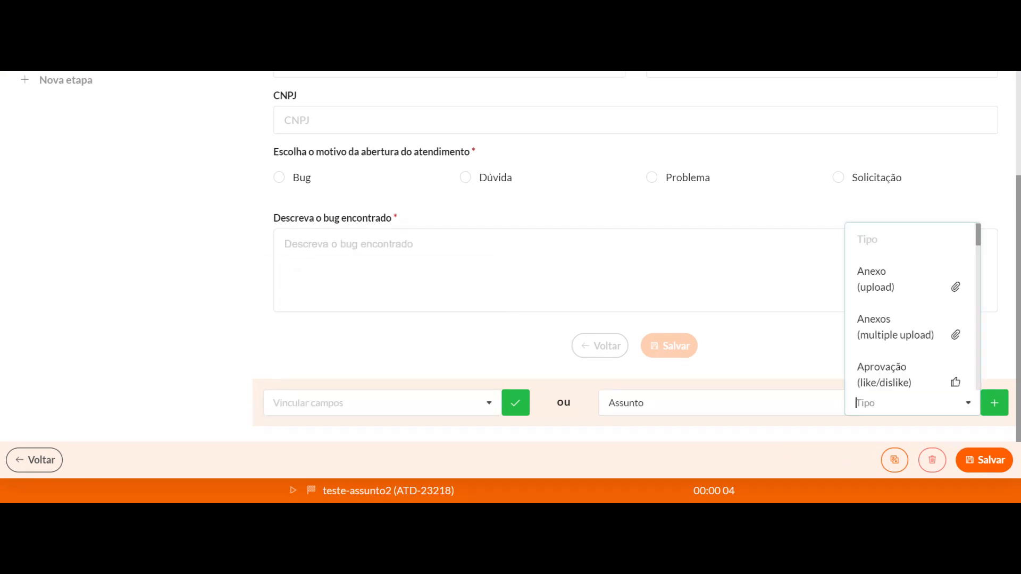
scroll(900, 378, "down", 8)
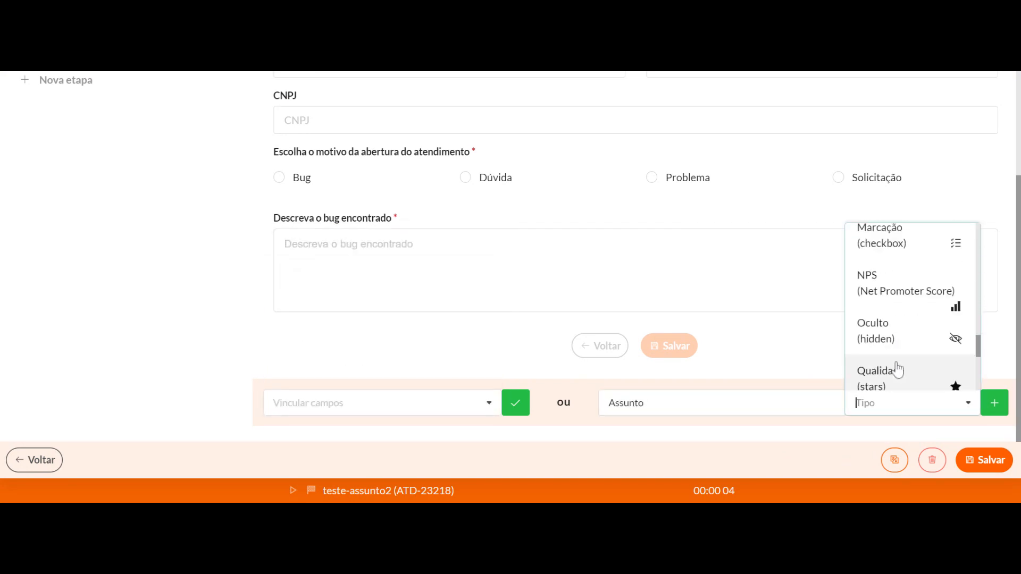
left_click(907, 334)
left_click(994, 403)
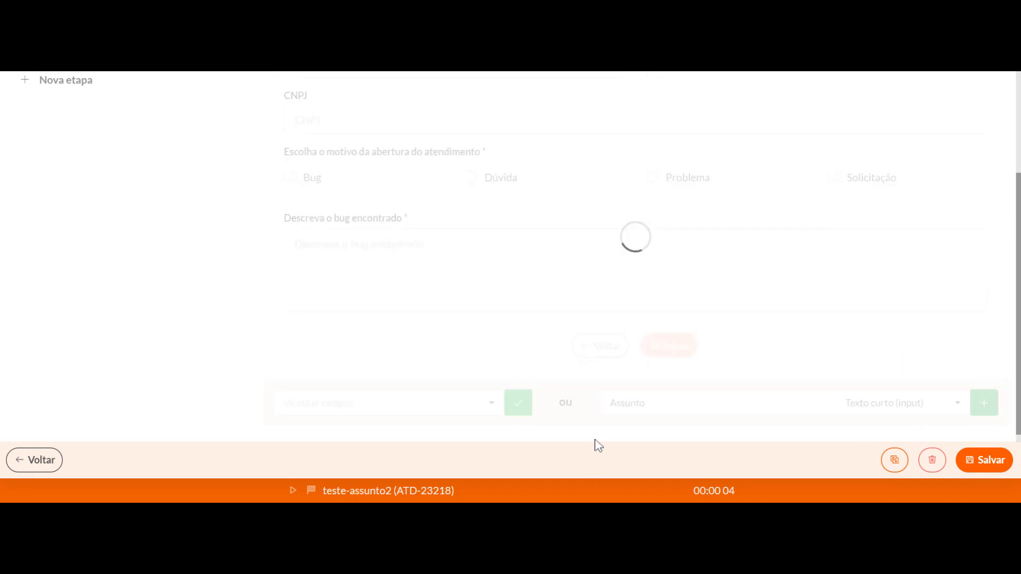
Move the Assunto field above Nome and save it as mandatory when processing the form for both agent and client
scroll(373, 349, "down", 4)
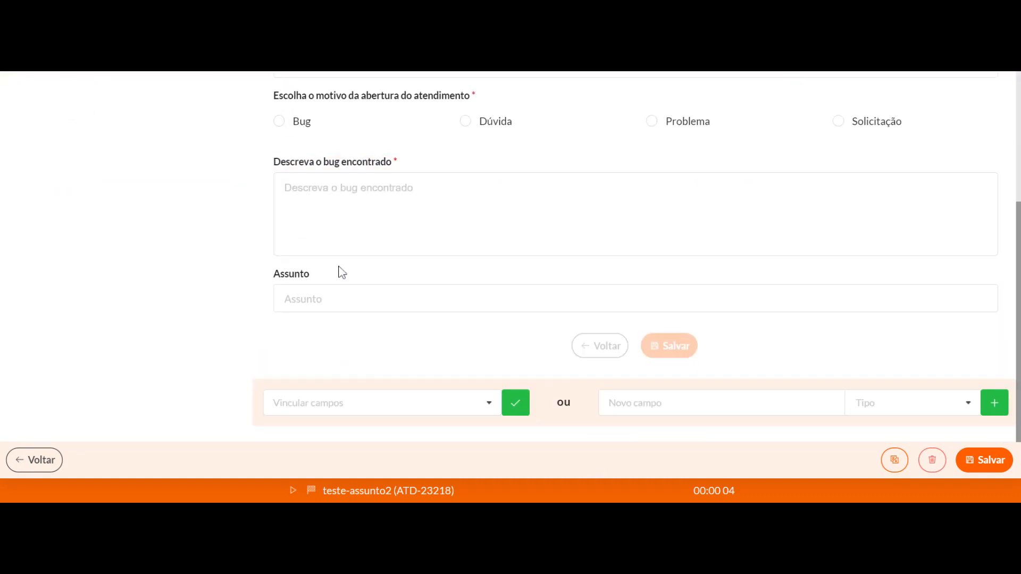
left_click_drag(323, 274, 324, 177)
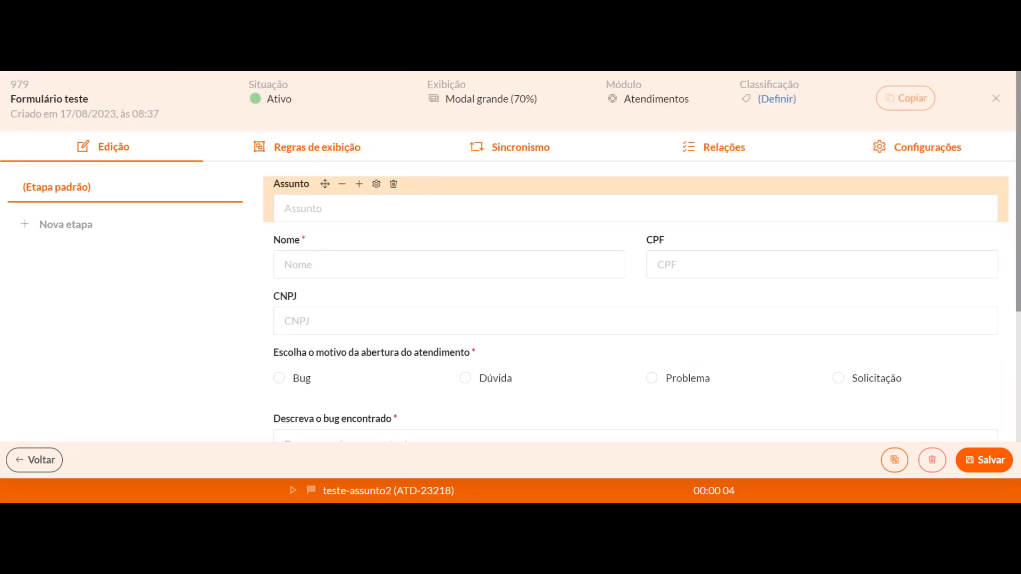
left_click(376, 184)
scroll(386, 292, "down", 4)
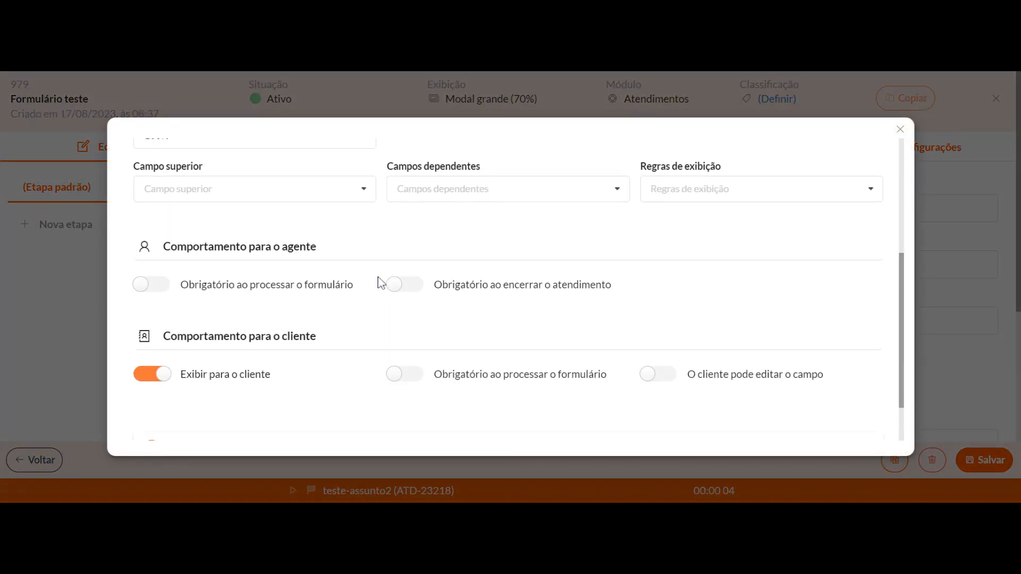
left_click(143, 285)
left_click(404, 374)
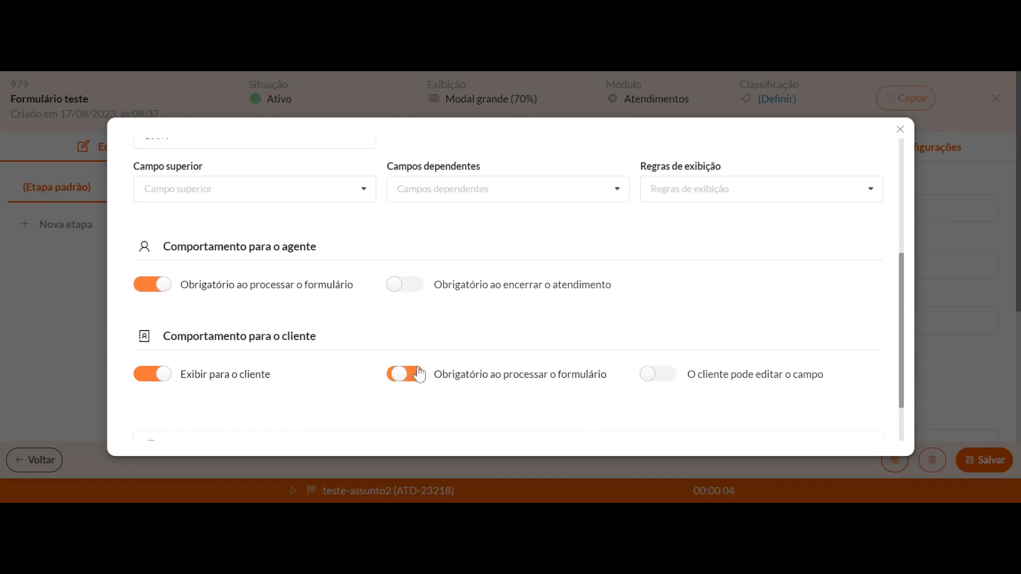
scroll(654, 409, "down", 1)
left_click(511, 428)
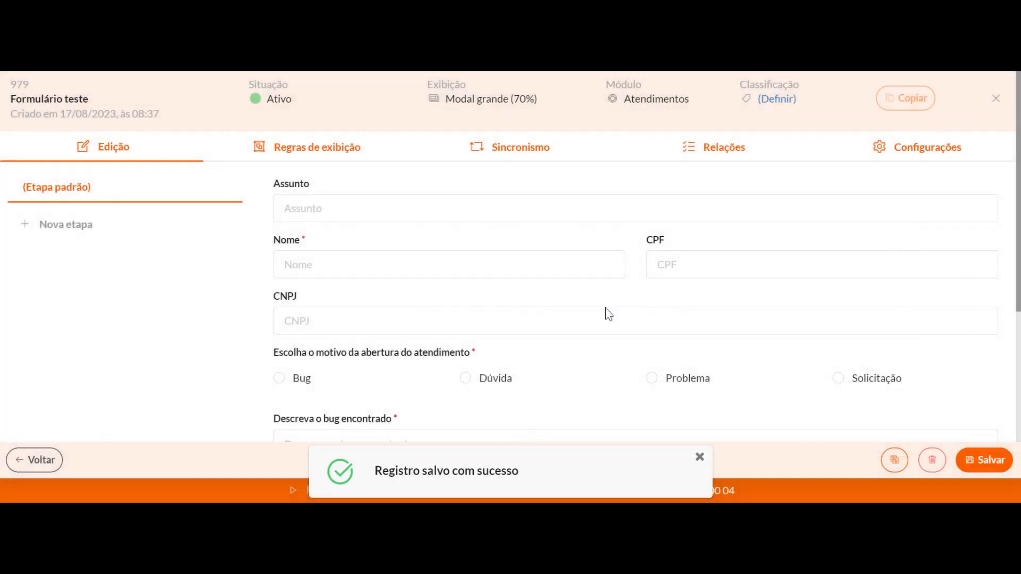
Create a synchronism entry linking the system field Atendimento > Título to the form field (Etapa padrão) > Assunto
left_click(518, 151)
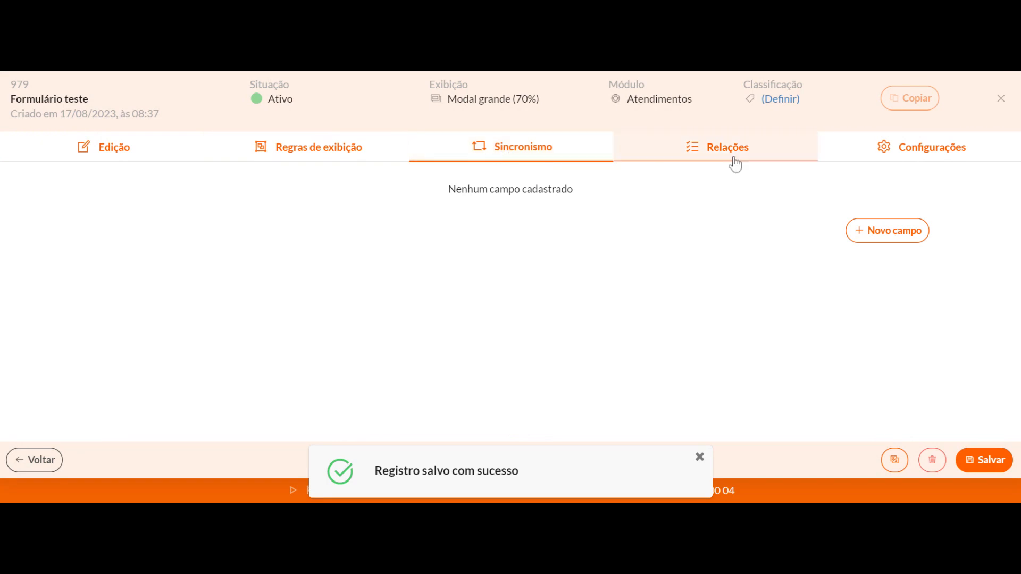
left_click(871, 226)
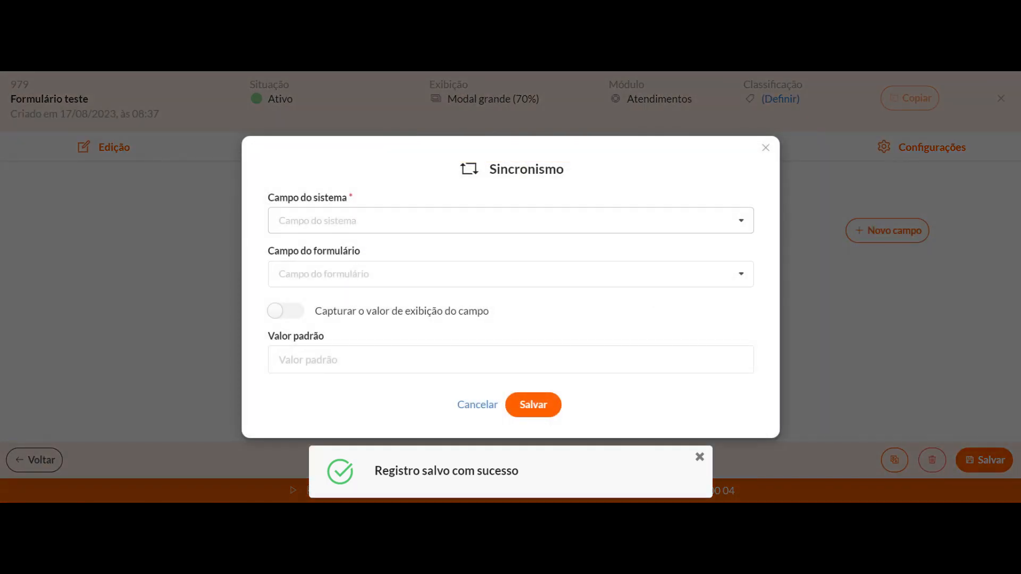
left_click(372, 220)
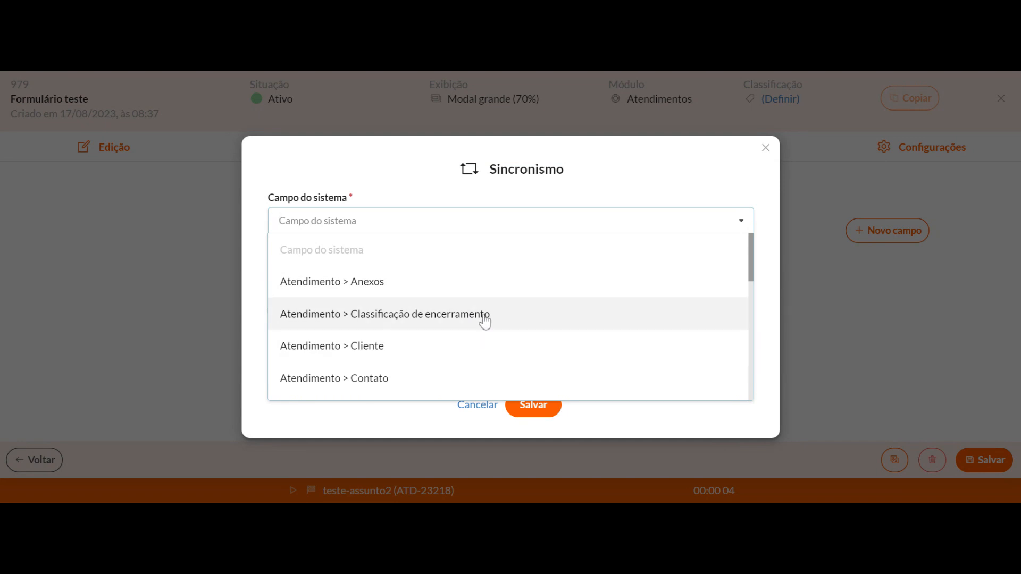
scroll(466, 318, "down", 10)
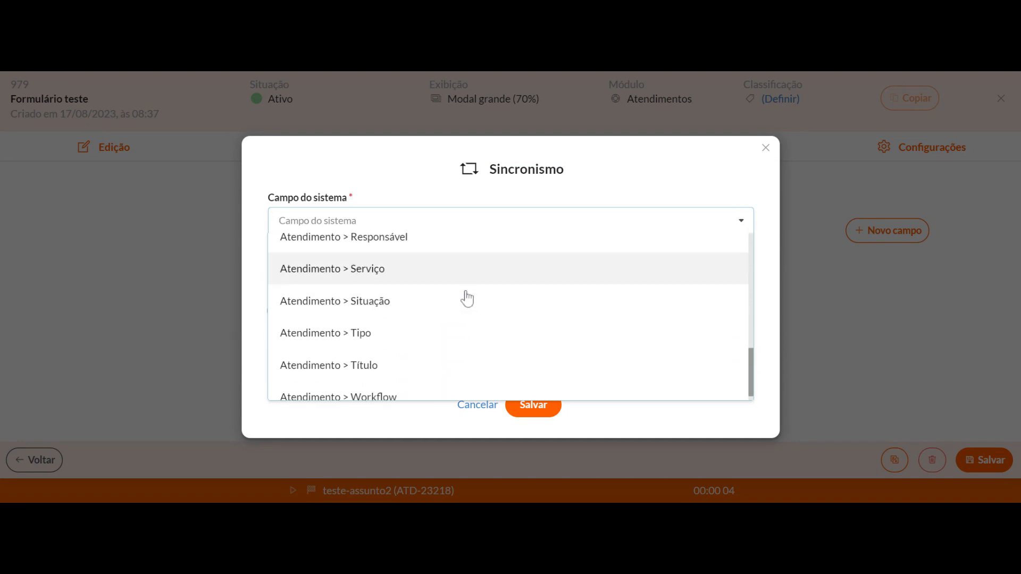
left_click(350, 352)
left_click(350, 274)
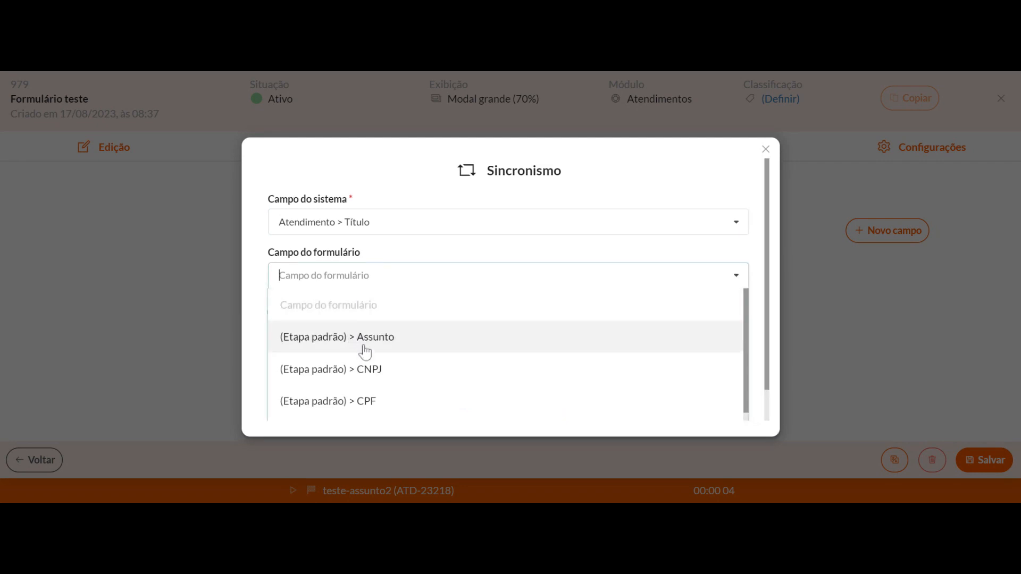
left_click(364, 344)
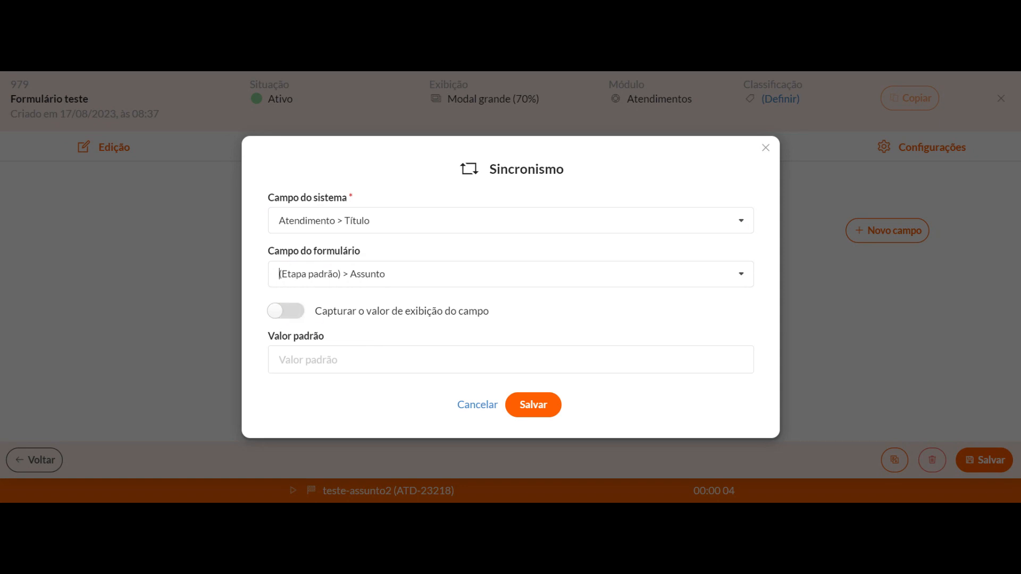
Enable capturing the field's display value for the synchronism, save the entry and close the dialog
left_click(286, 312)
left_click(530, 407)
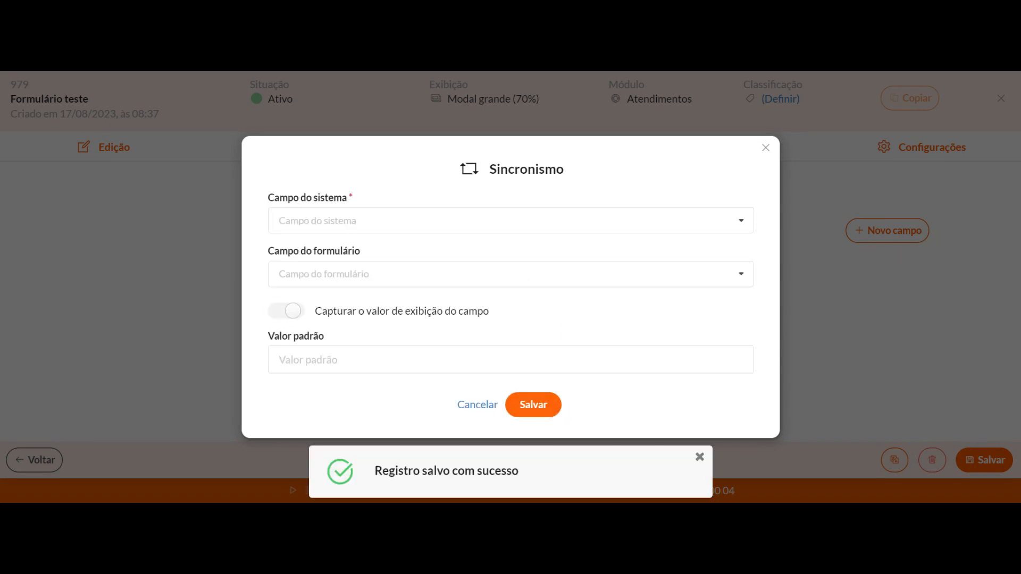
left_click(766, 149)
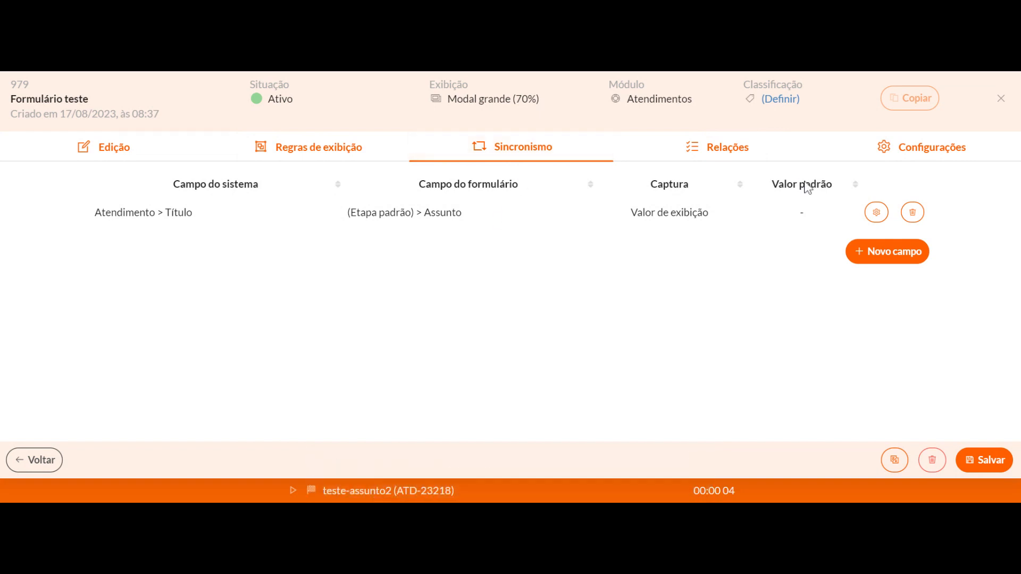
Relate the form to the service "2 ª via cartão TEU ou Refeição" under Recursos Humanos > Benefícios
left_click(741, 159)
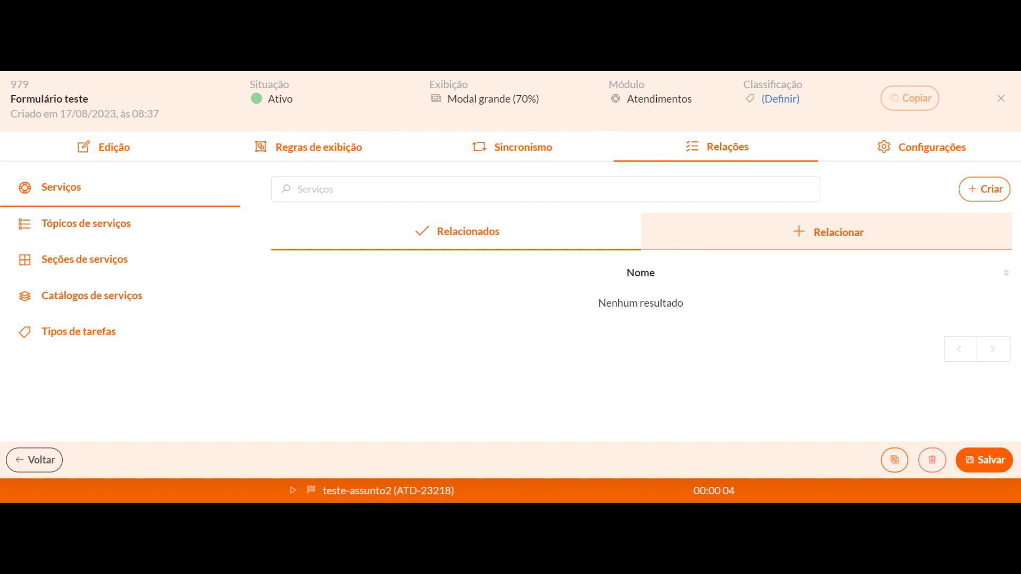
left_click(699, 237)
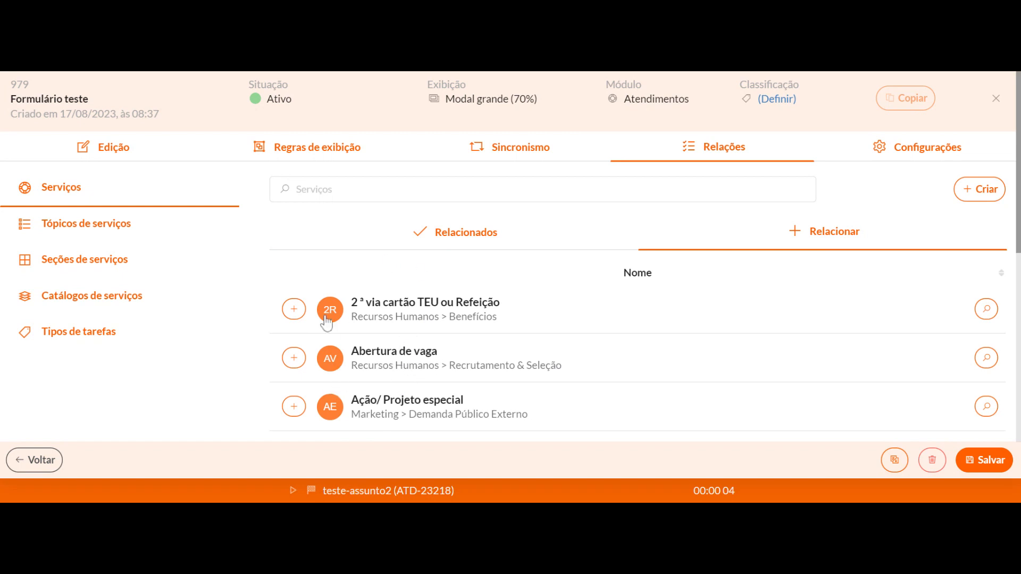
scroll(326, 322, "down", 1)
left_click(298, 237)
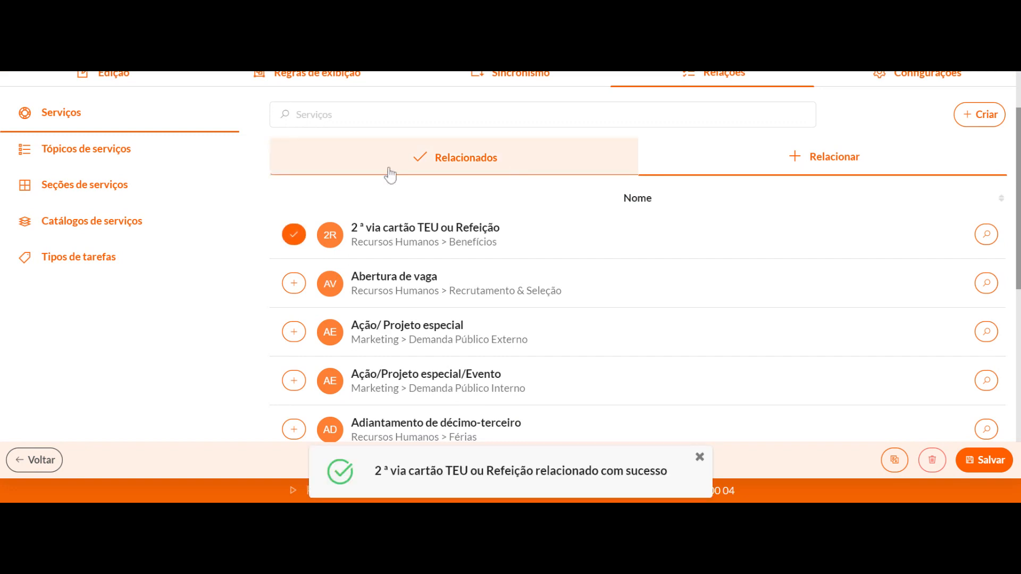
Enable external access in the settings of the form
scroll(390, 175, "up", 1)
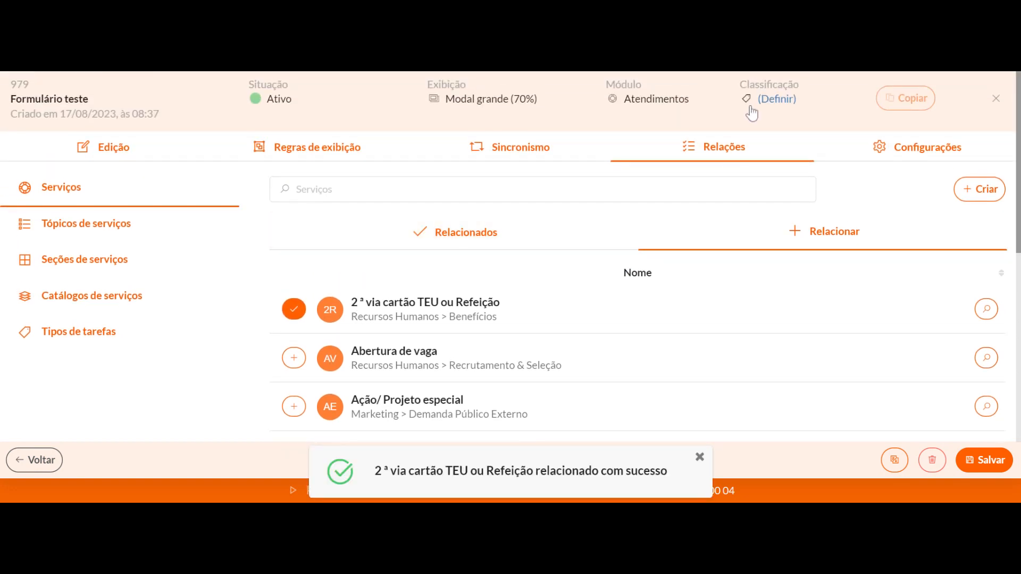
left_click(875, 158)
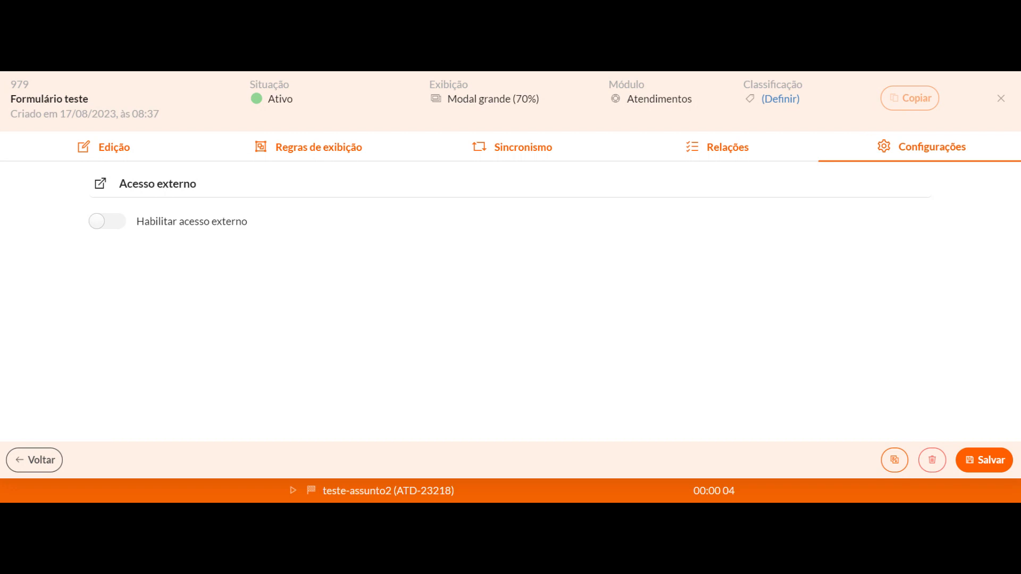
left_click(99, 223)
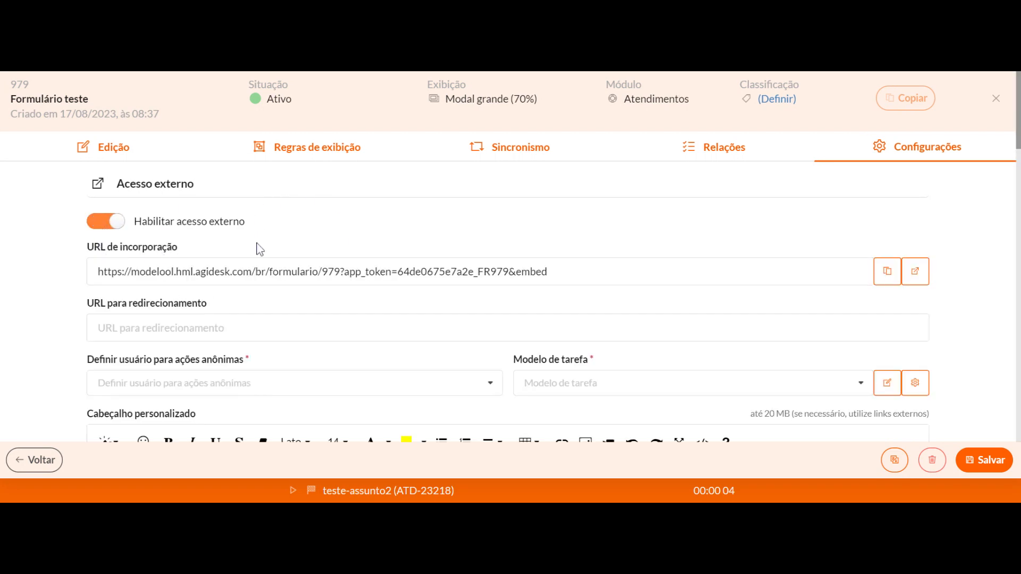
Examine the external access settings, including redirect URL, anonymous user, task model, custom header and footer, contact data and source code customization
scroll(278, 225, "down", 5)
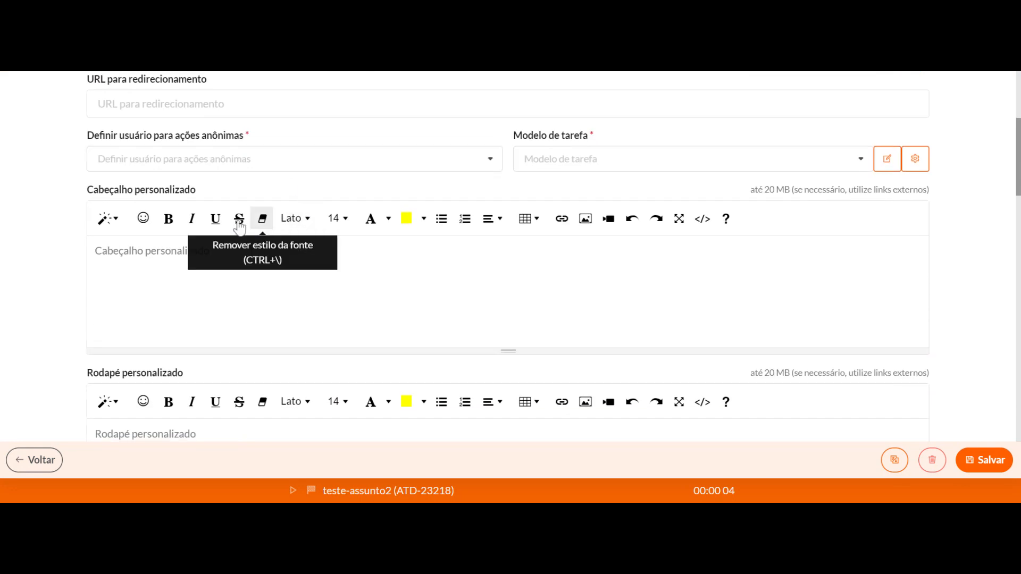
scroll(262, 220, "down", 4)
scroll(174, 241, "up", 7)
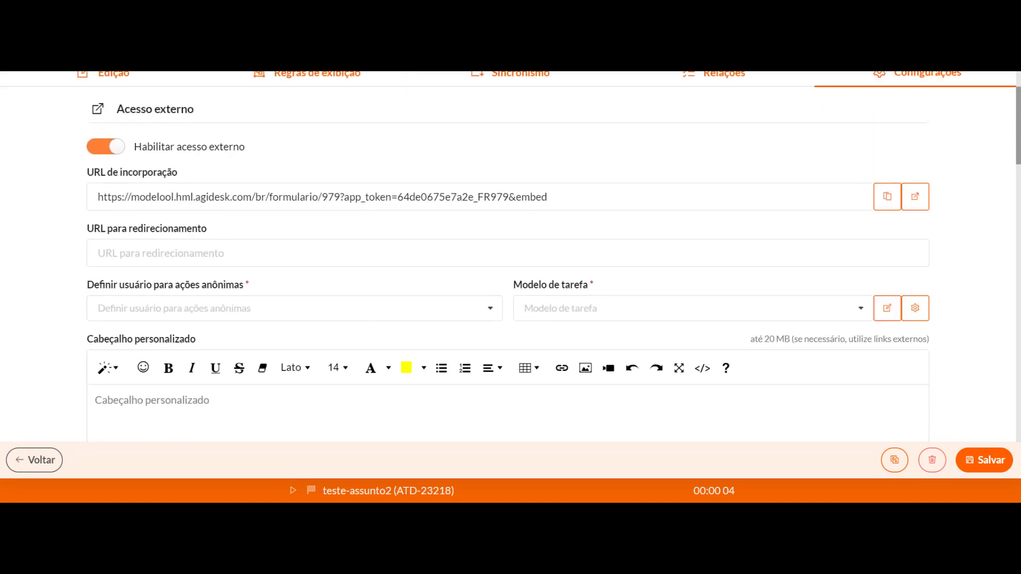
scroll(200, 222, "down", 12)
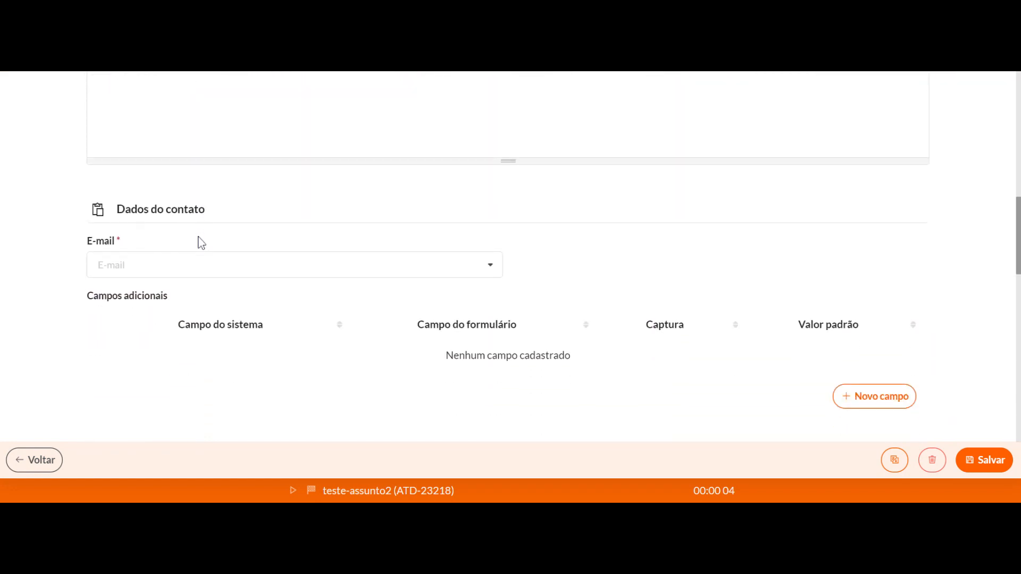
scroll(201, 243, "down", 2)
scroll(201, 241, "down", 2)
scroll(216, 221, "up", 15)
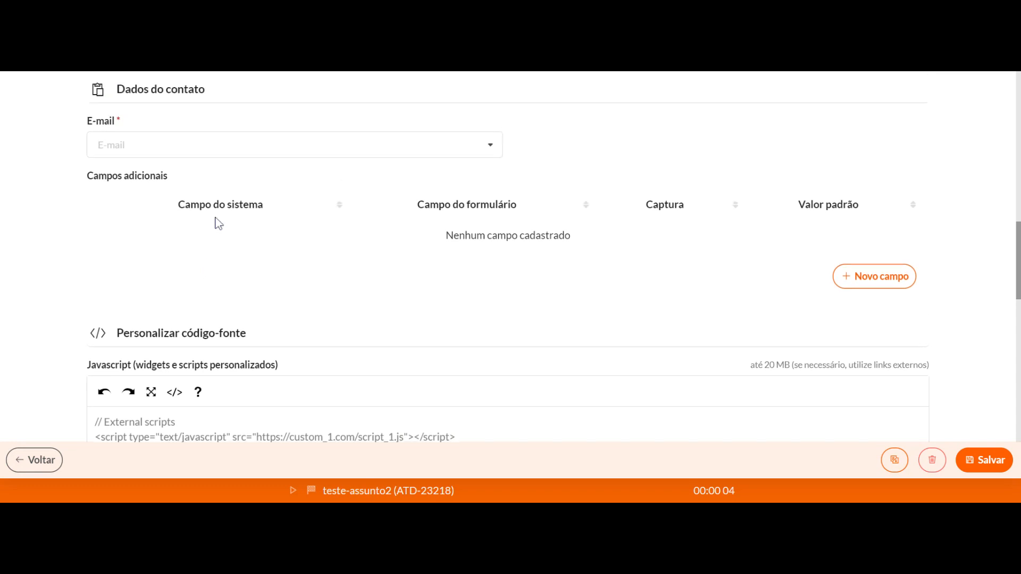
scroll(106, 227, "down", 4)
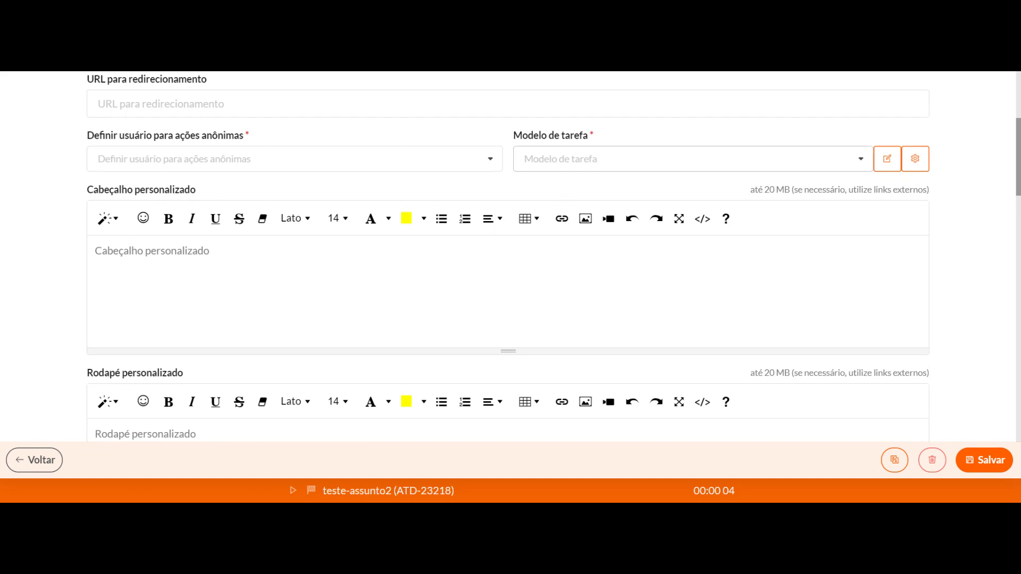
scroll(563, 170, "down", 5)
scroll(177, 257, "down", 3)
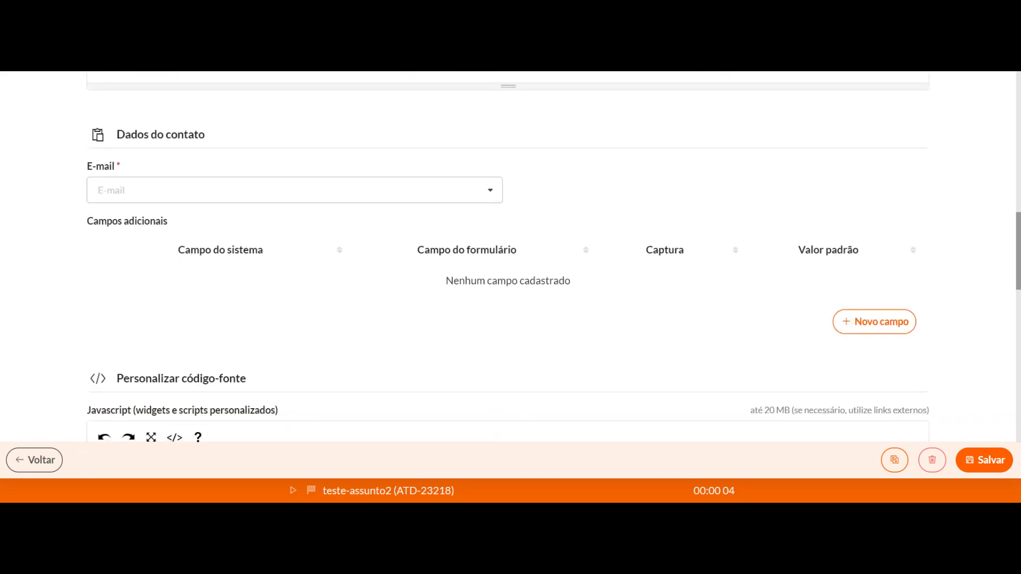
scroll(223, 162, "down", 12)
scroll(223, 162, "up", 10)
scroll(310, 243, "up", 15)
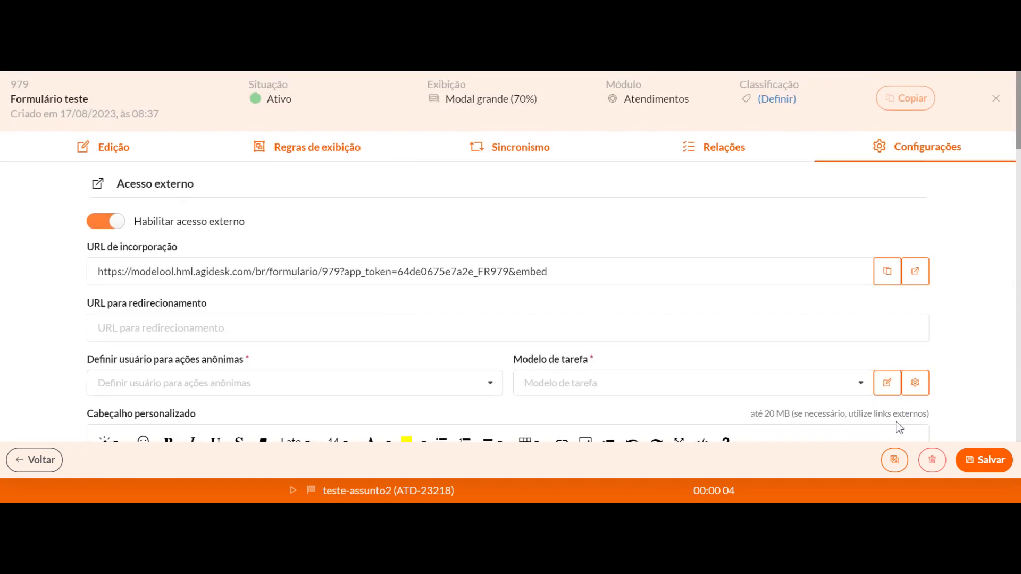